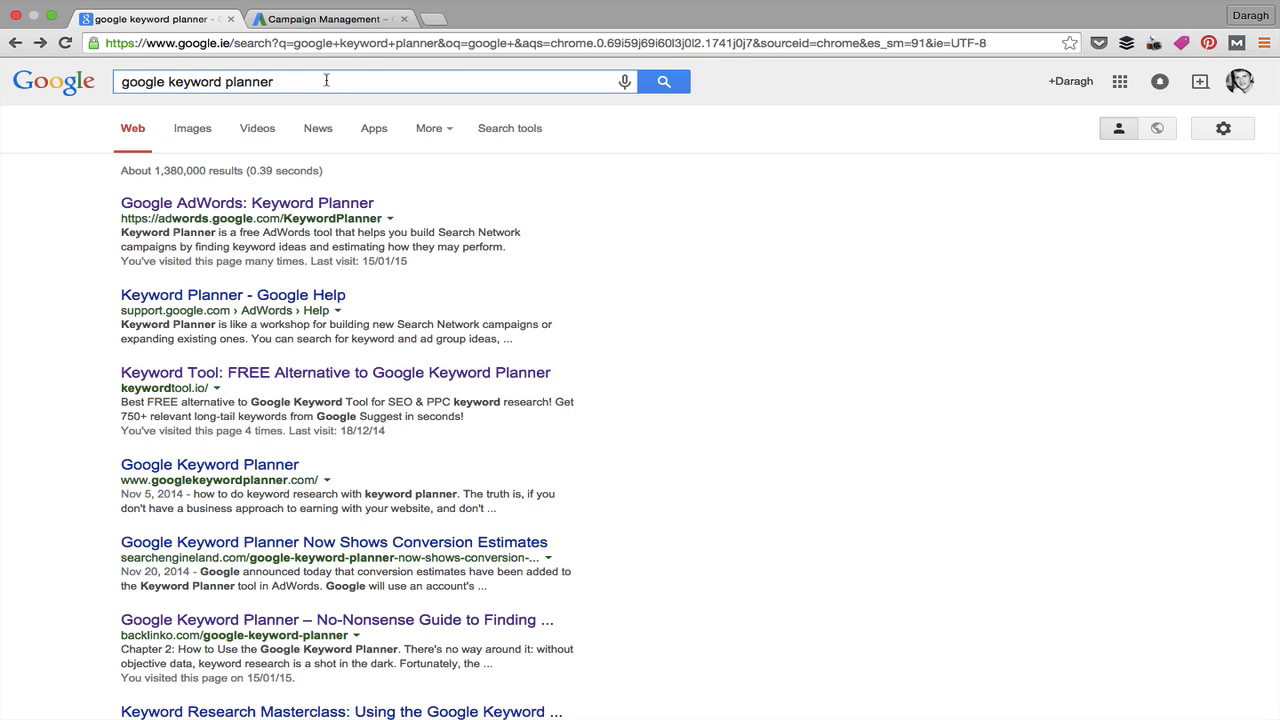
- Close the Google search results and open the Keyword Planner in AdWords
key(super+w)
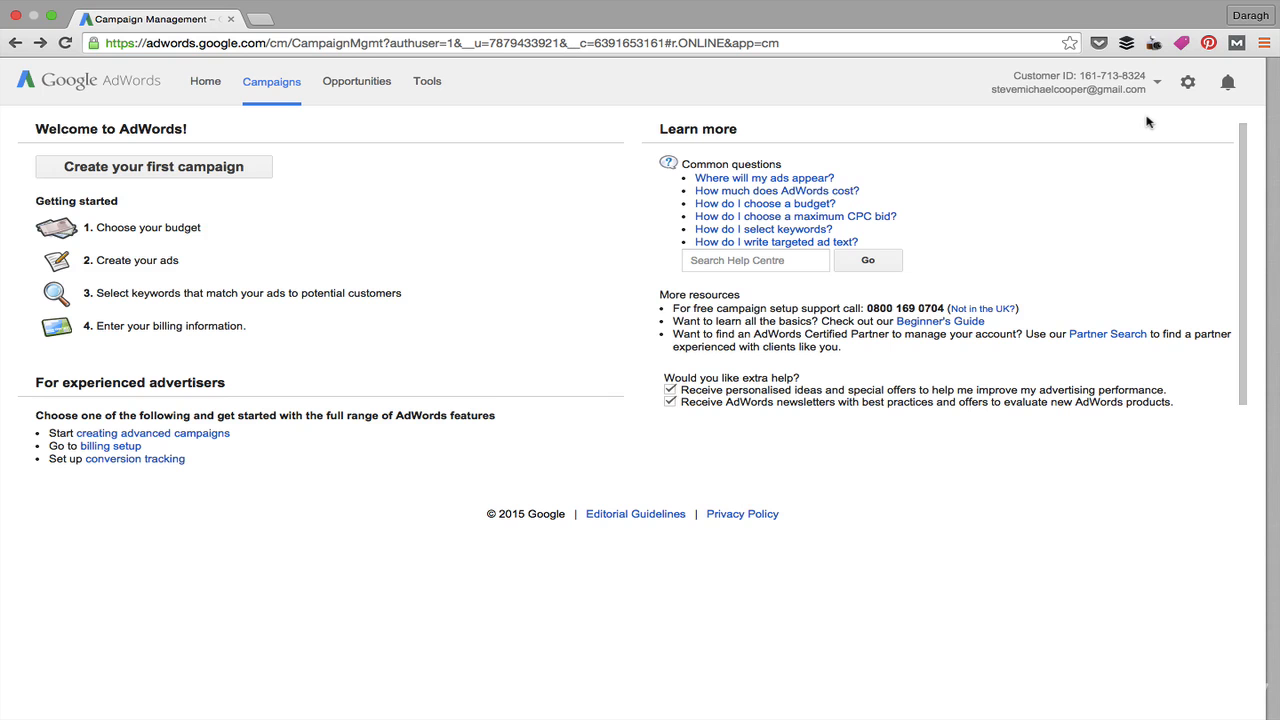
click(428, 84)
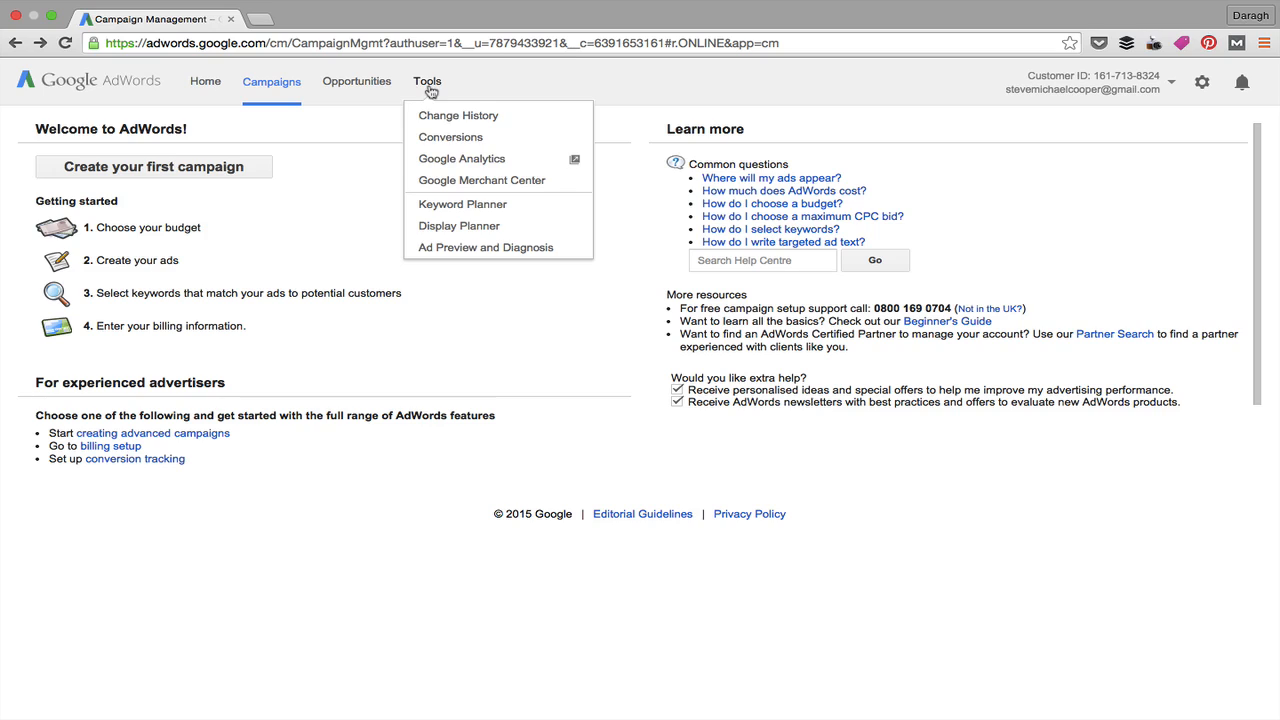
click(452, 205)
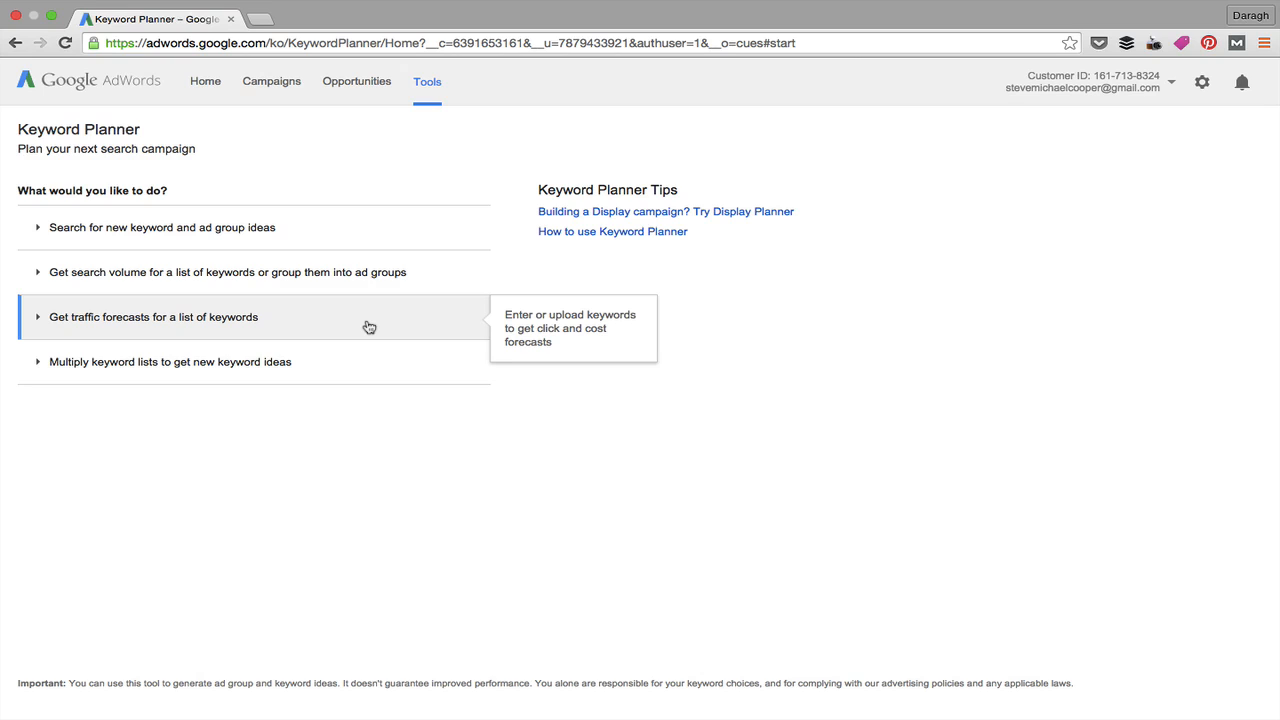
- Open the search for new keyword and ad group ideas and look at its product or service and landing page fields
click(40, 229)
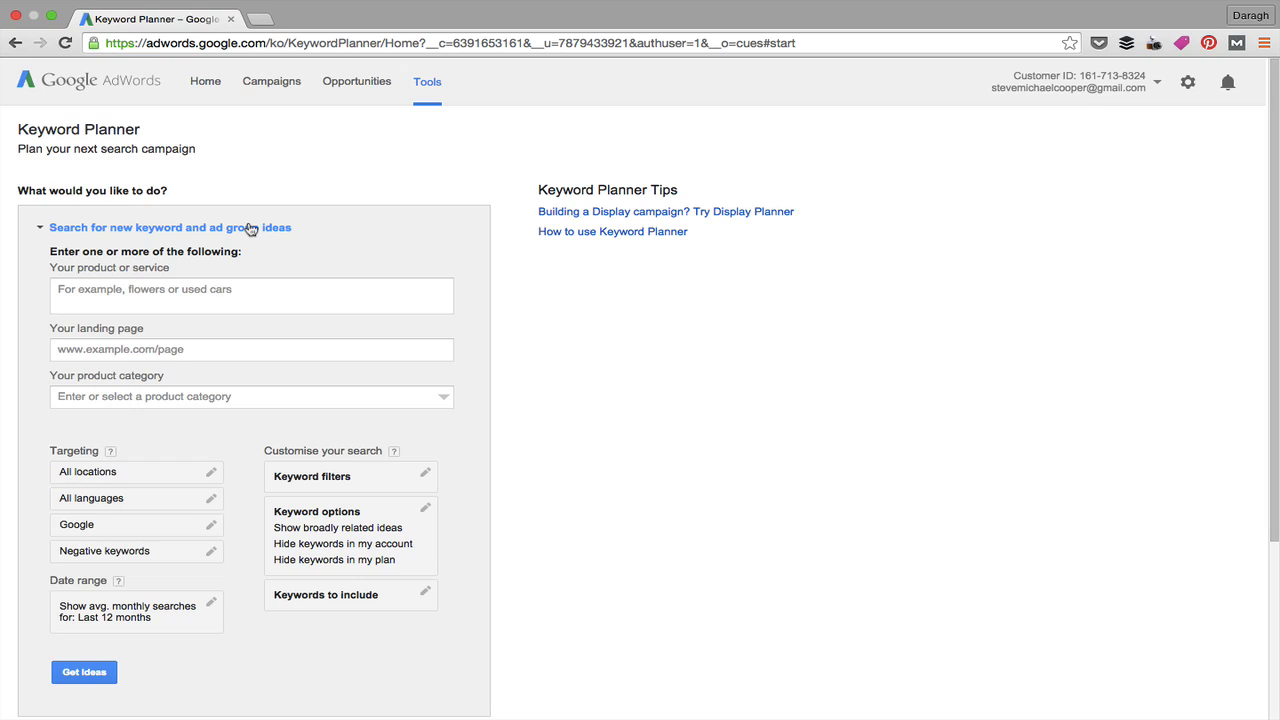
scroll(249, 229, down, 3)
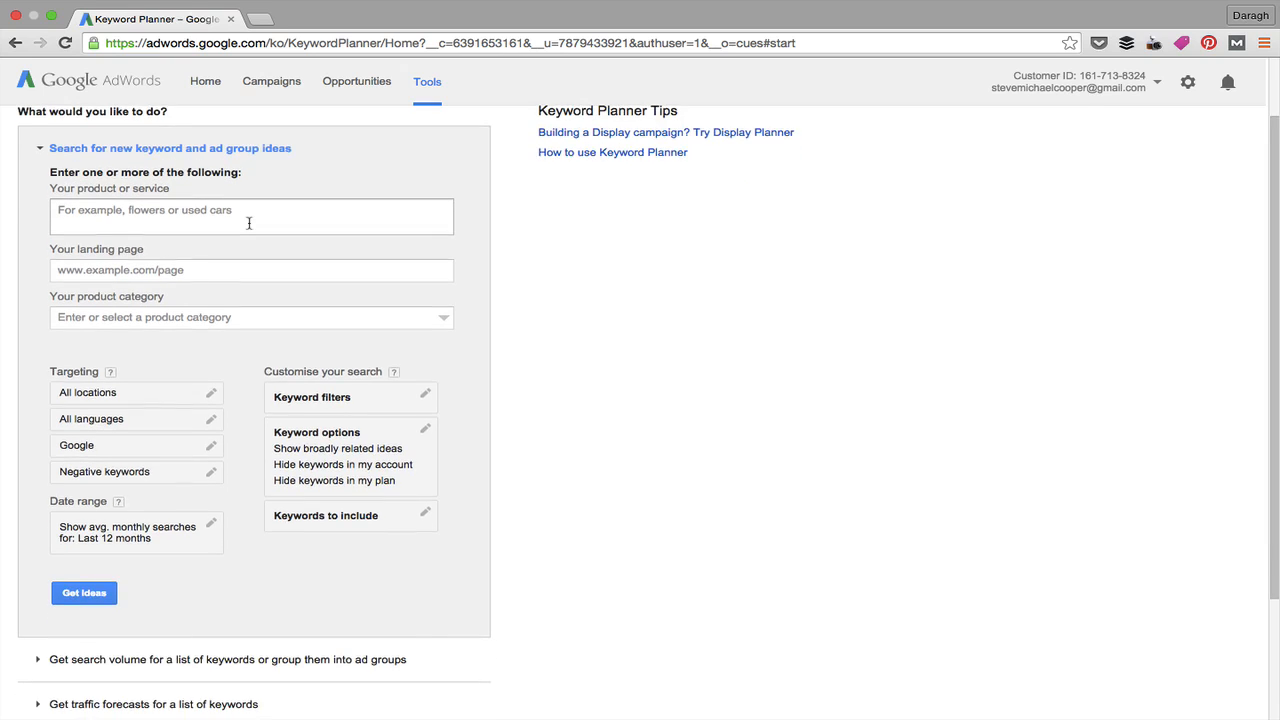
click(233, 238)
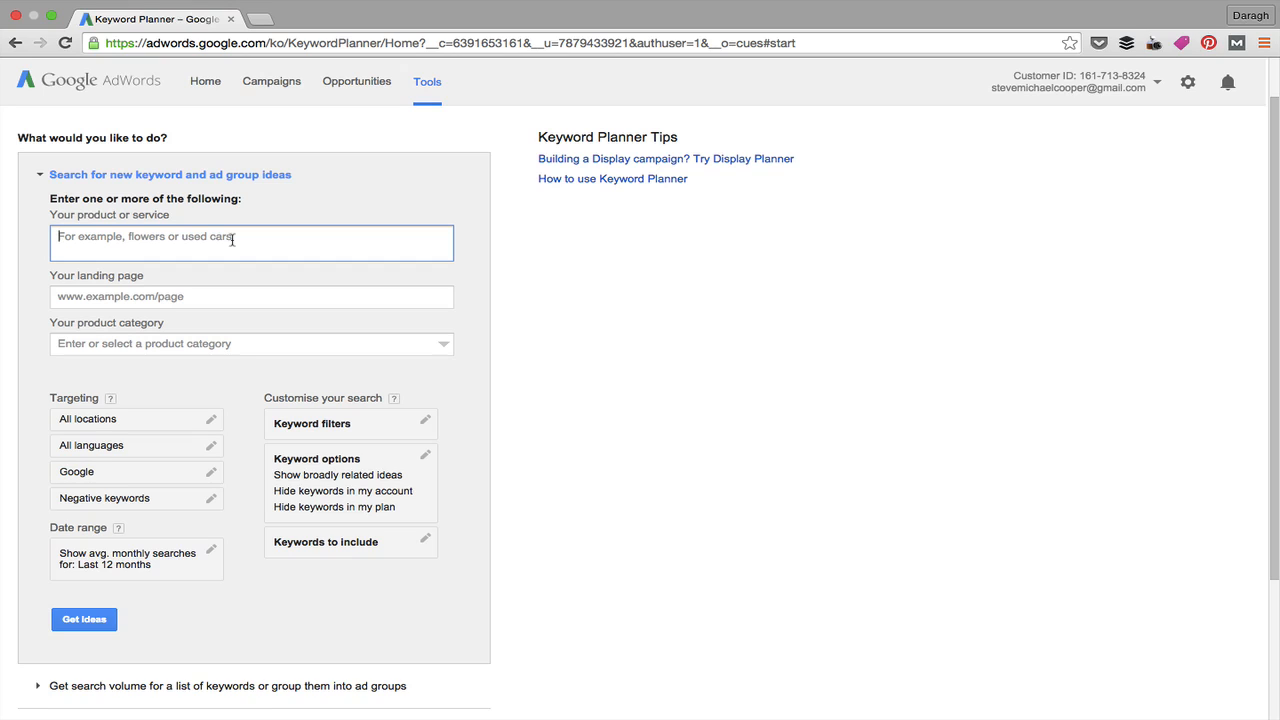
click(207, 296)
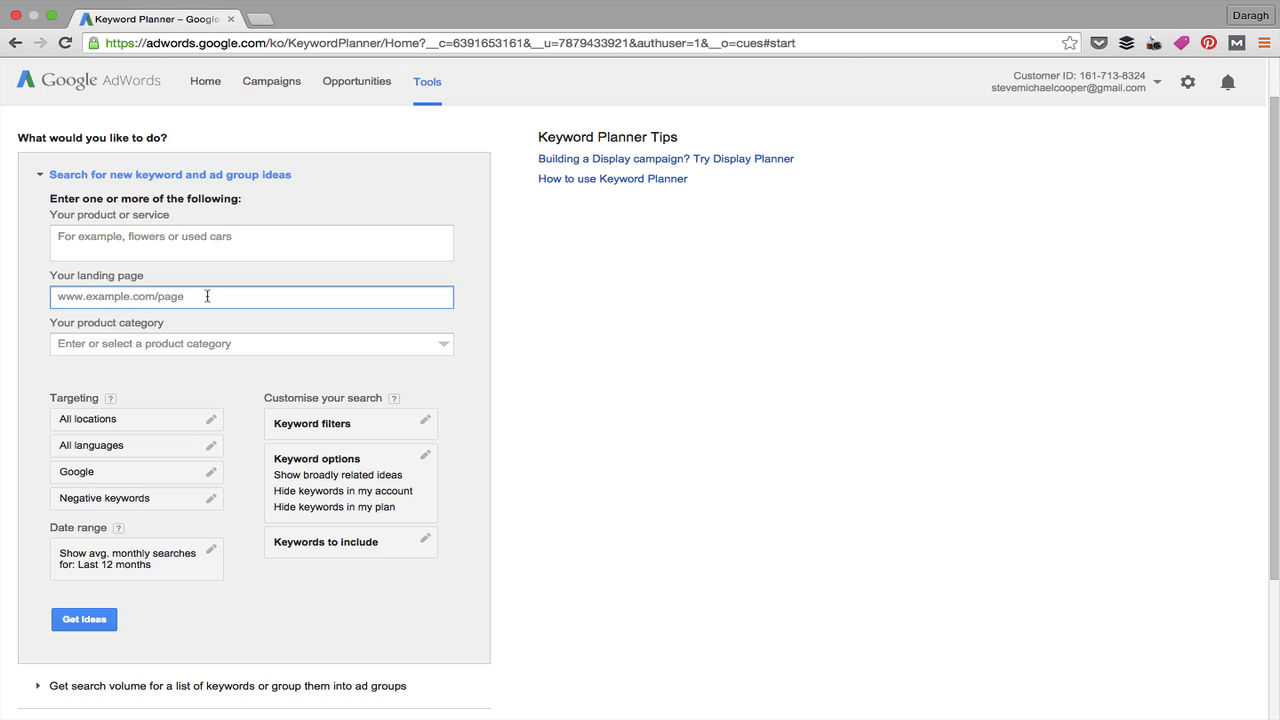
- Set the product category to GPS & Navigation, under Computers & Consumer Electronics and Consumer Electronics
click(251, 343)
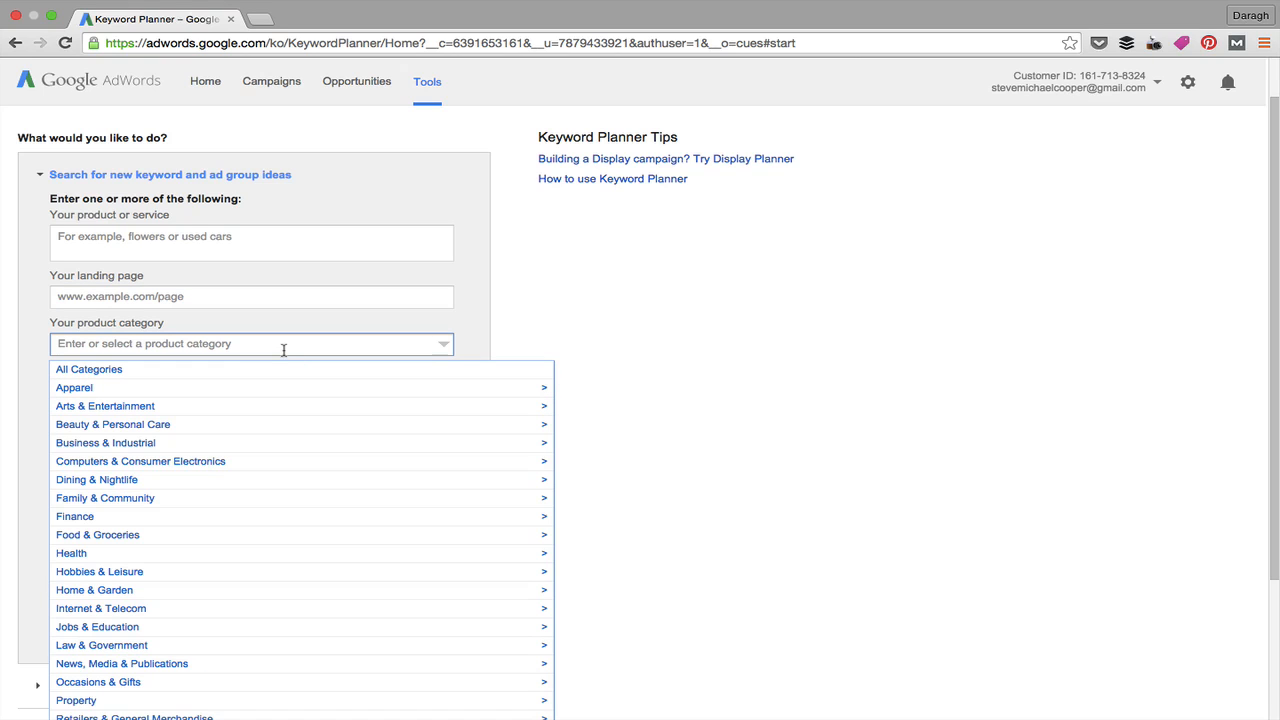
click(289, 463)
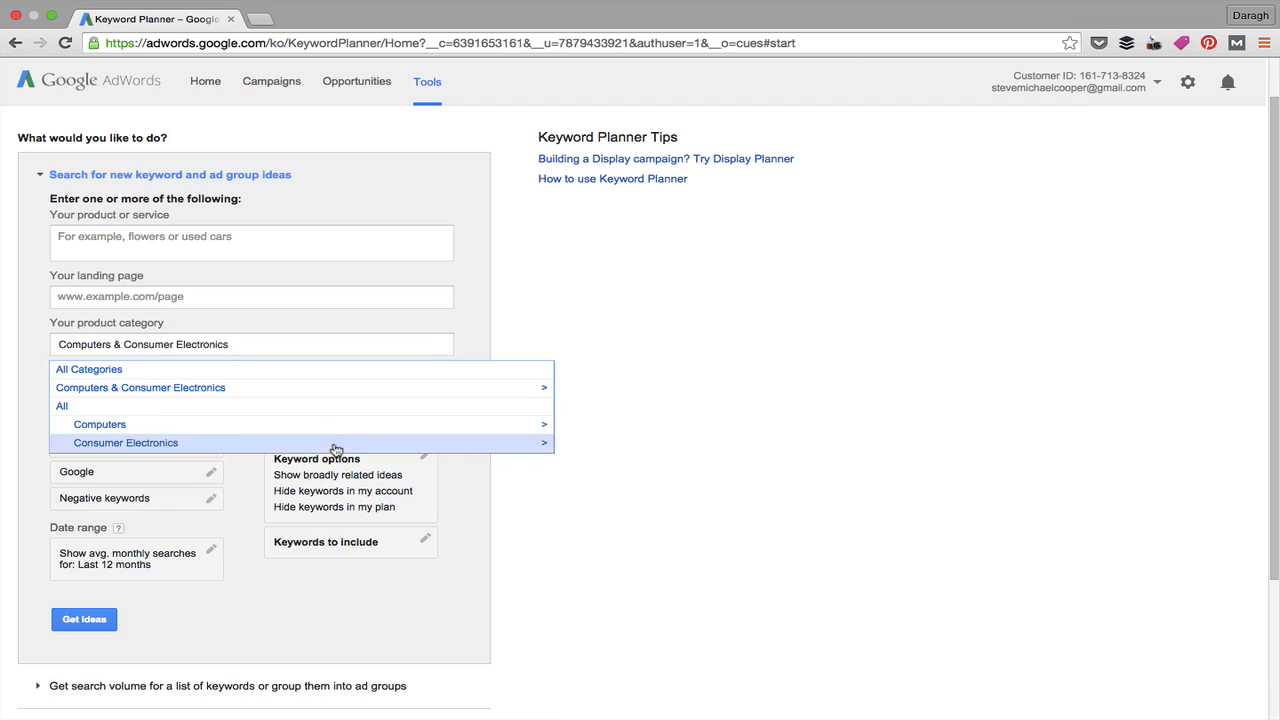
click(142, 448)
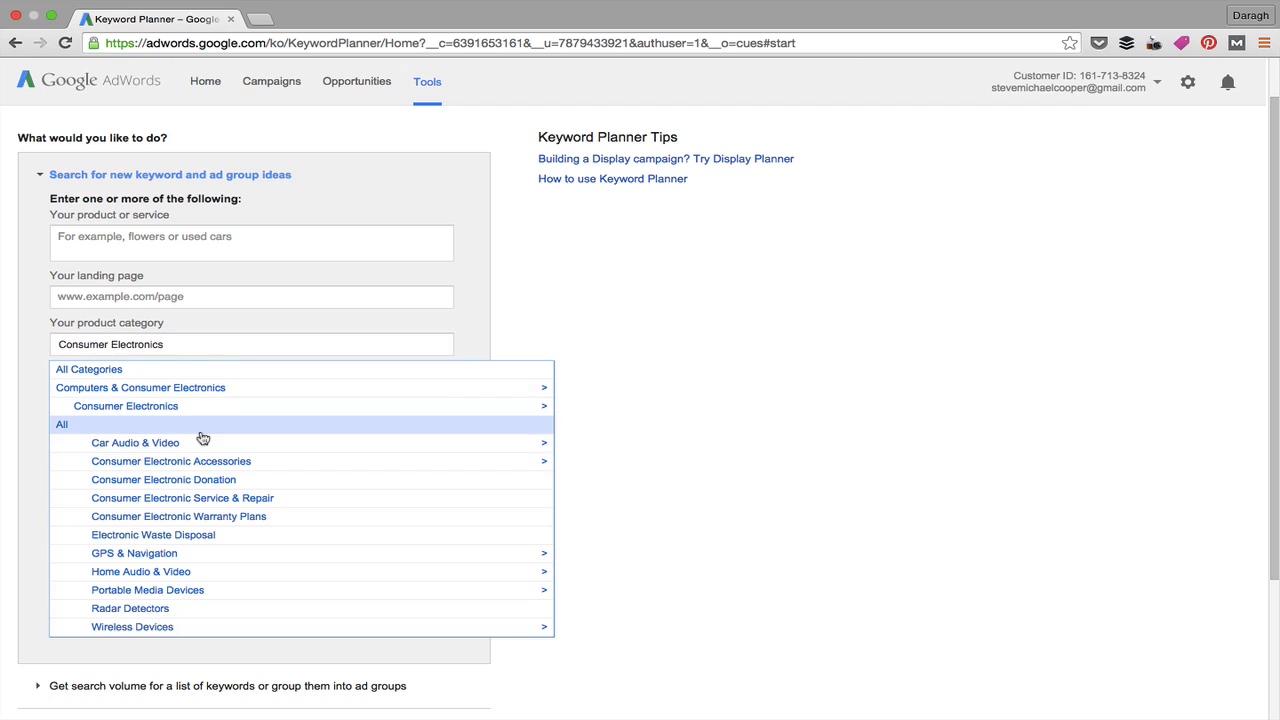
click(165, 557)
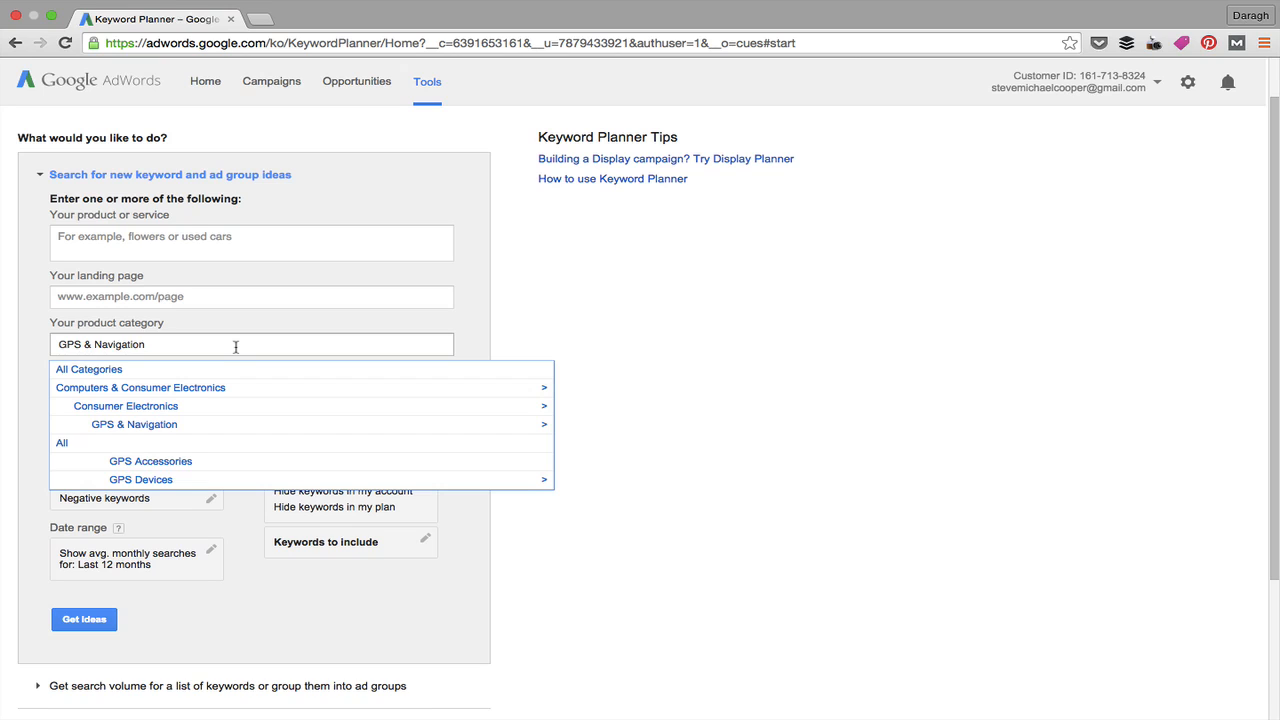
click(557, 355)
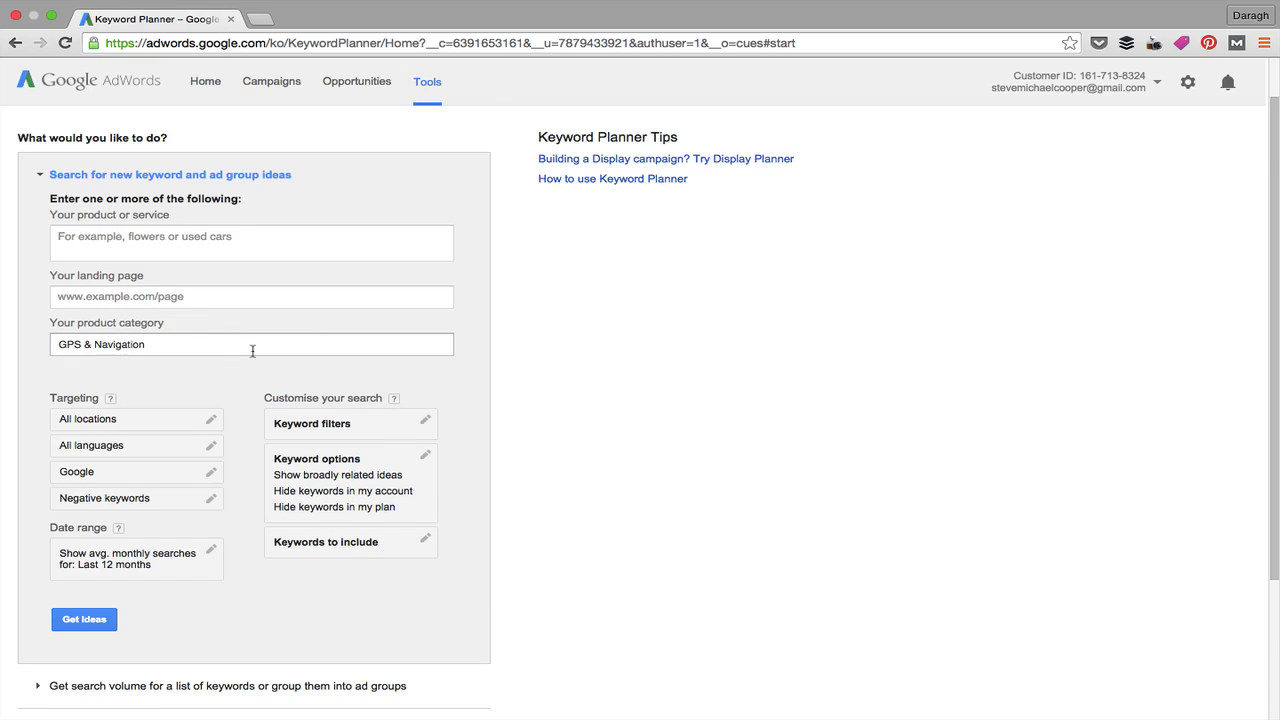
scroll(307, 164, down, 2)
click(307, 164)
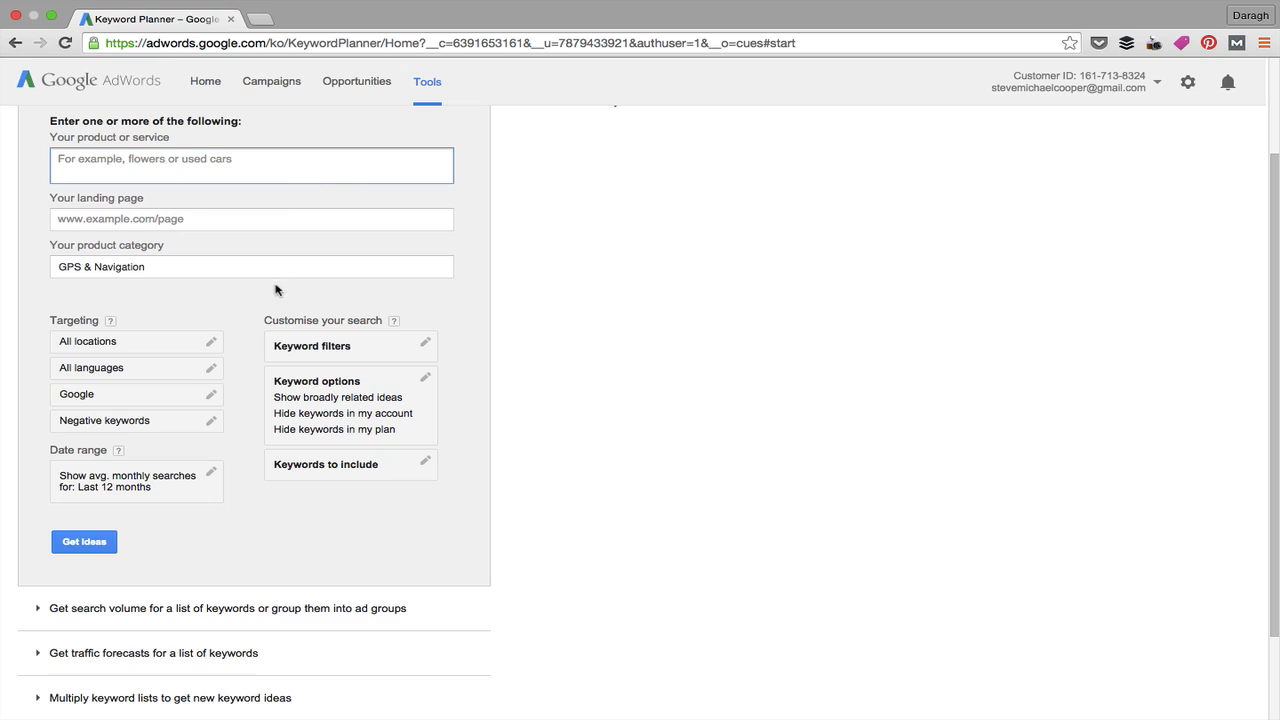
click(242, 266)
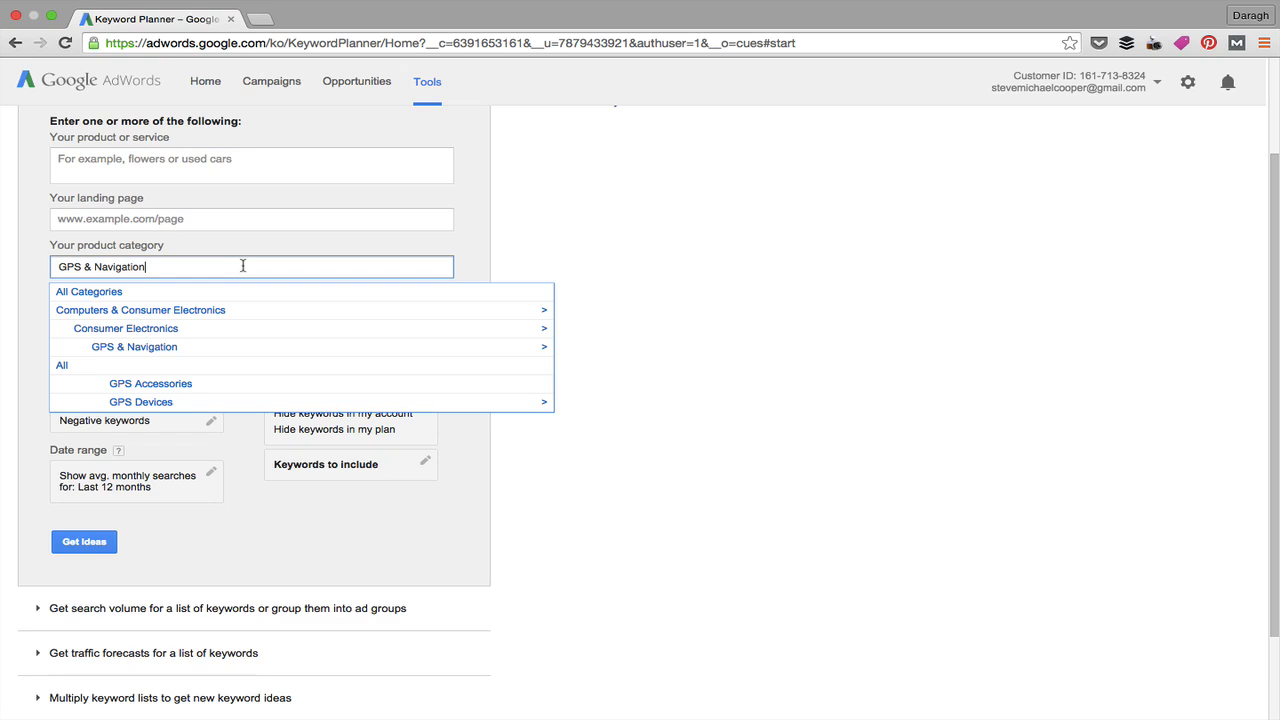
click(684, 238)
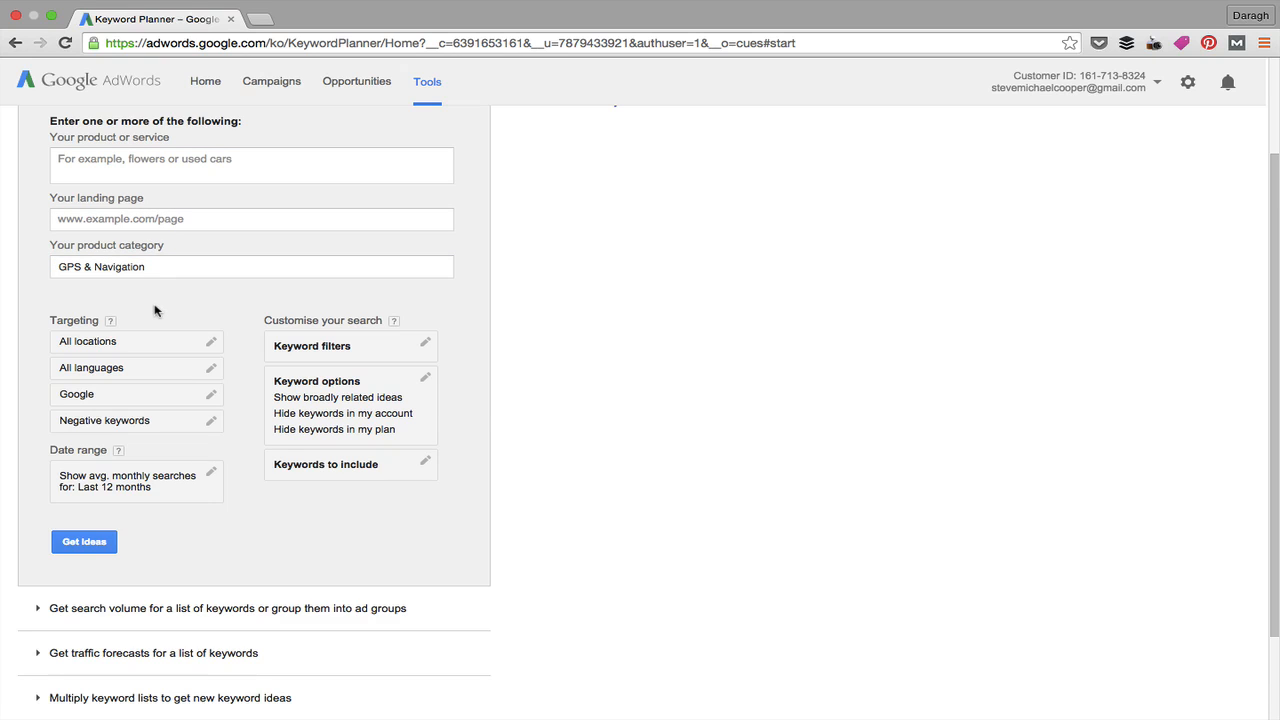
- Review the search network, location targeting and keyword filter choices for the keyword ideas search without changing them
scroll(155, 311, down, 2)
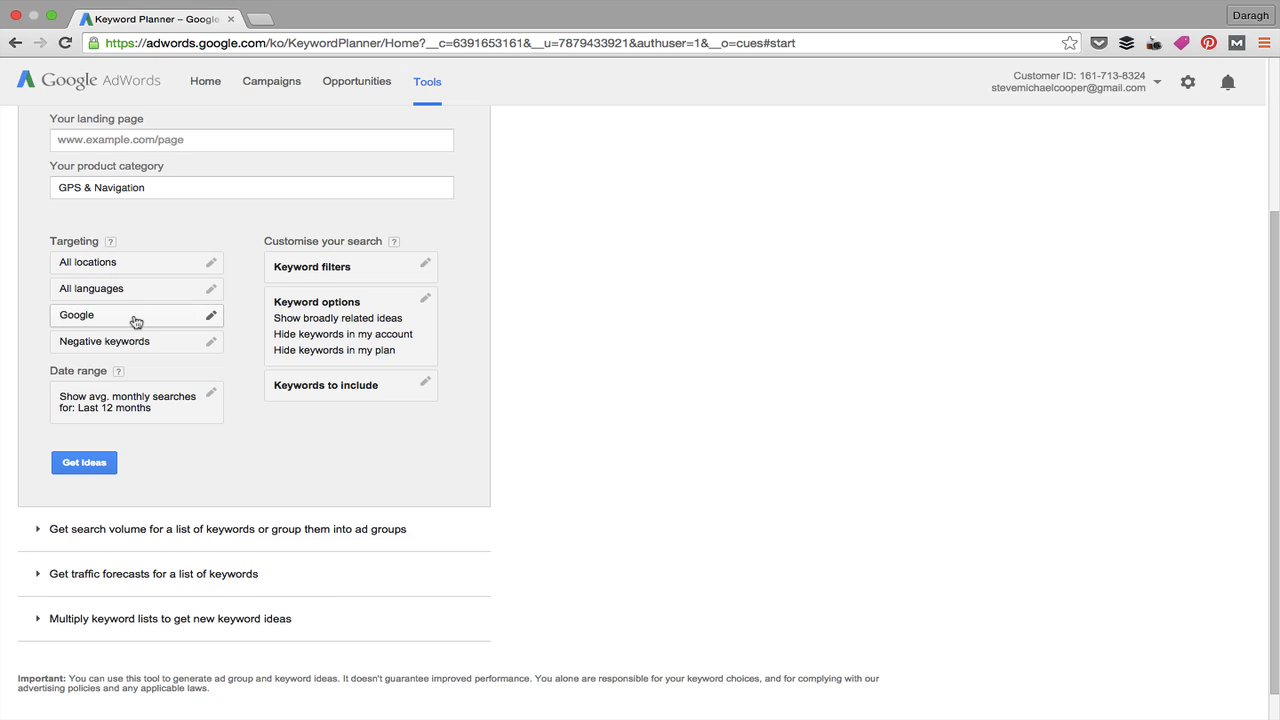
click(136, 321)
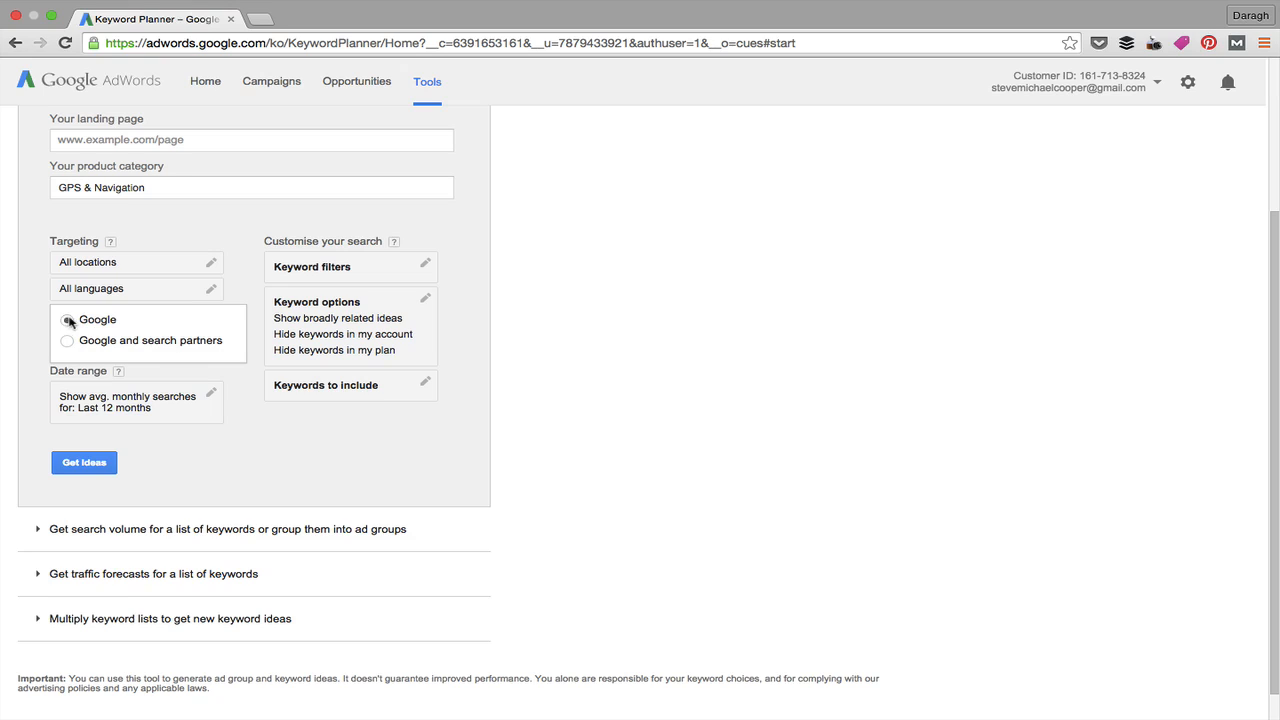
click(28, 291)
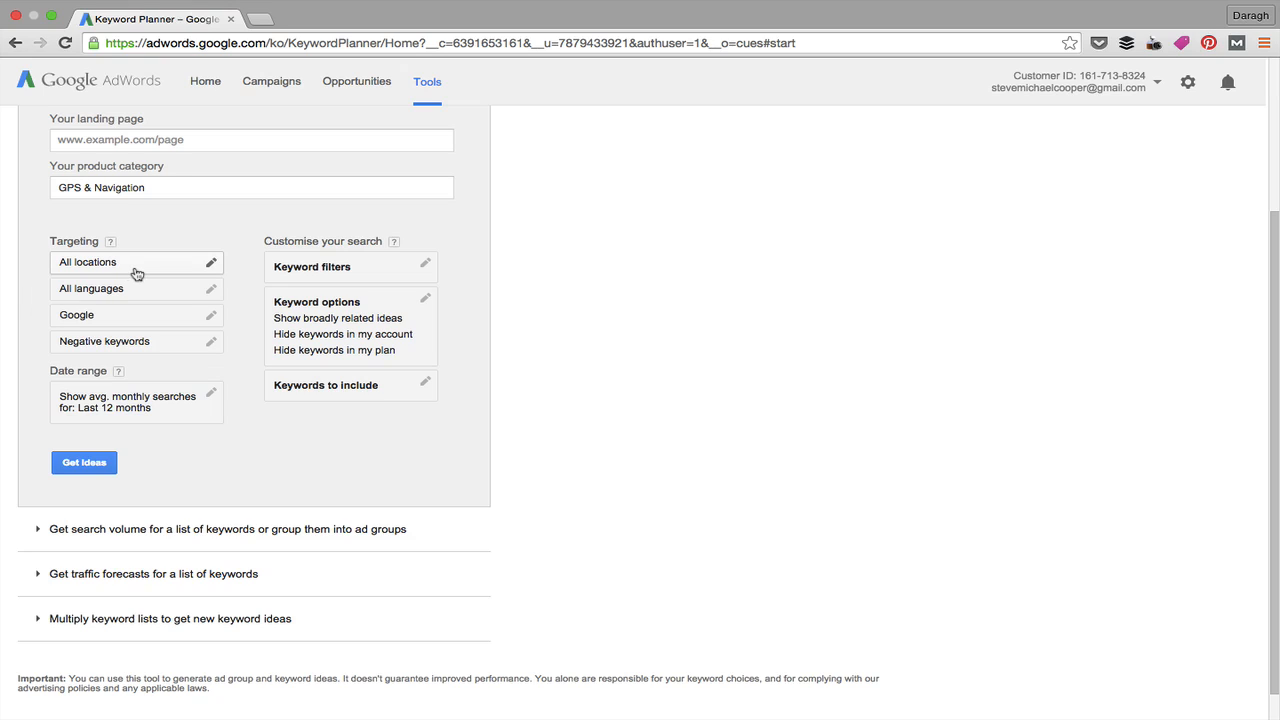
click(134, 268)
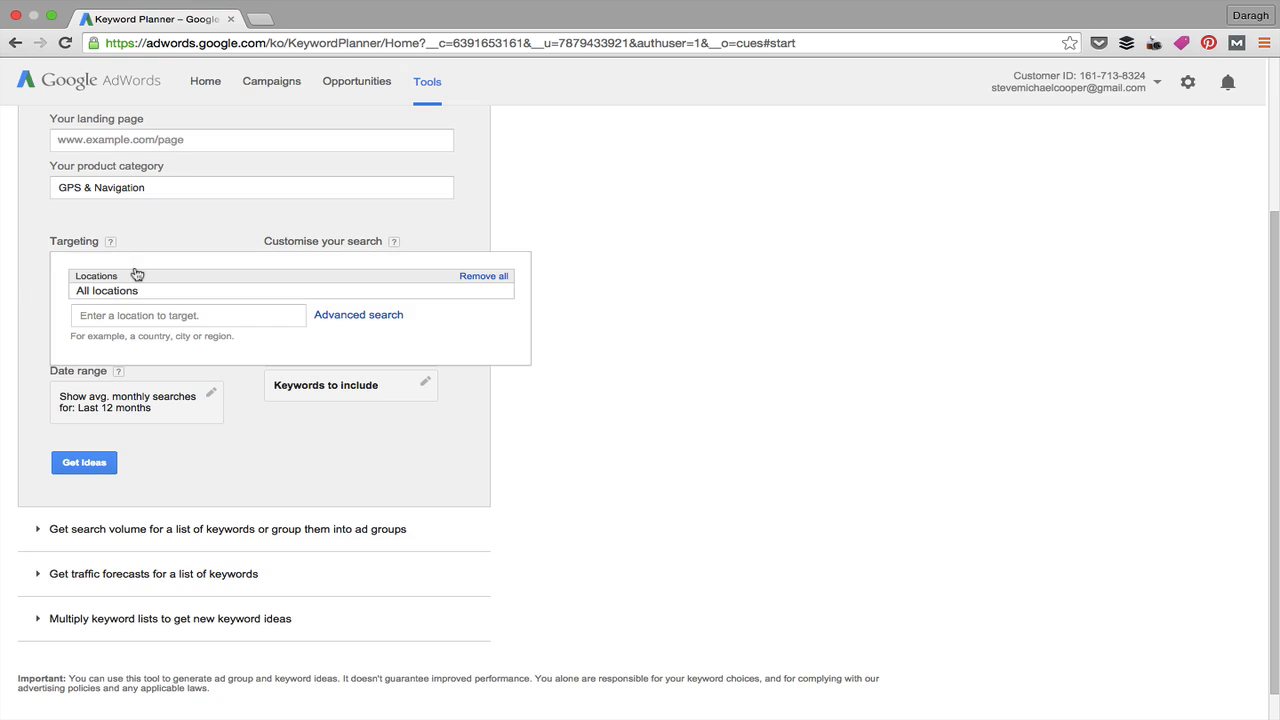
click(44, 273)
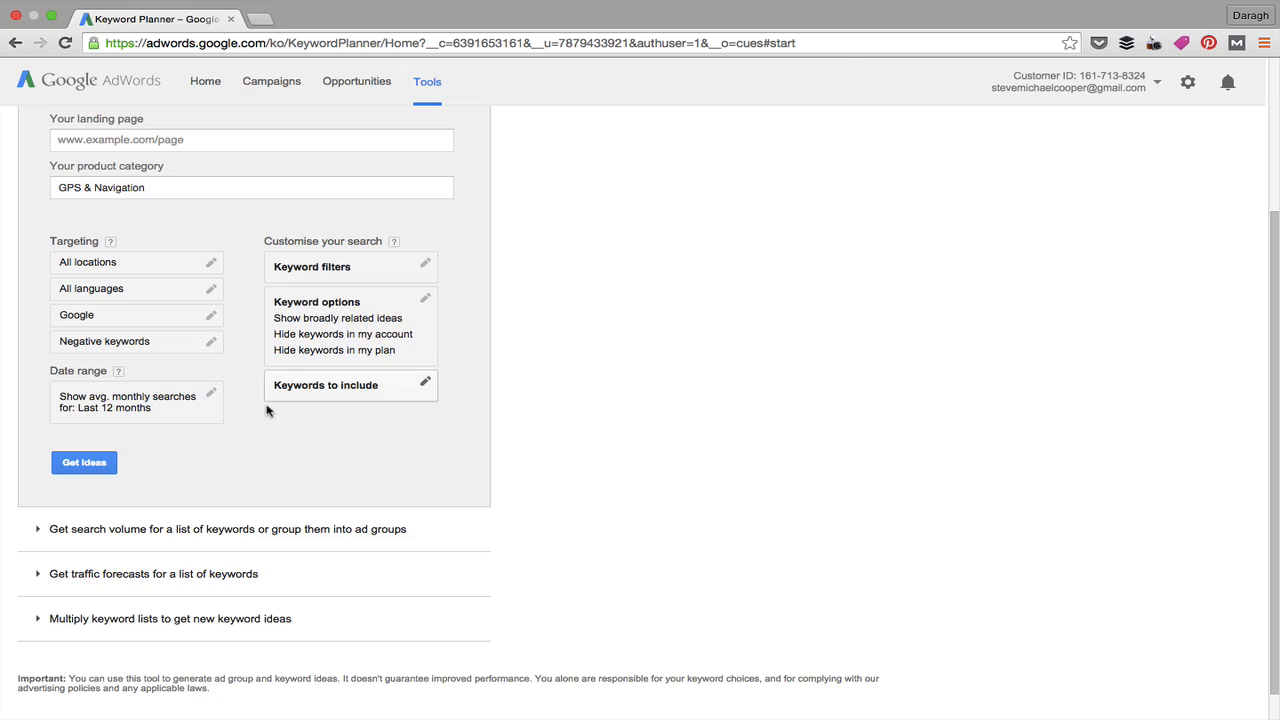
click(357, 283)
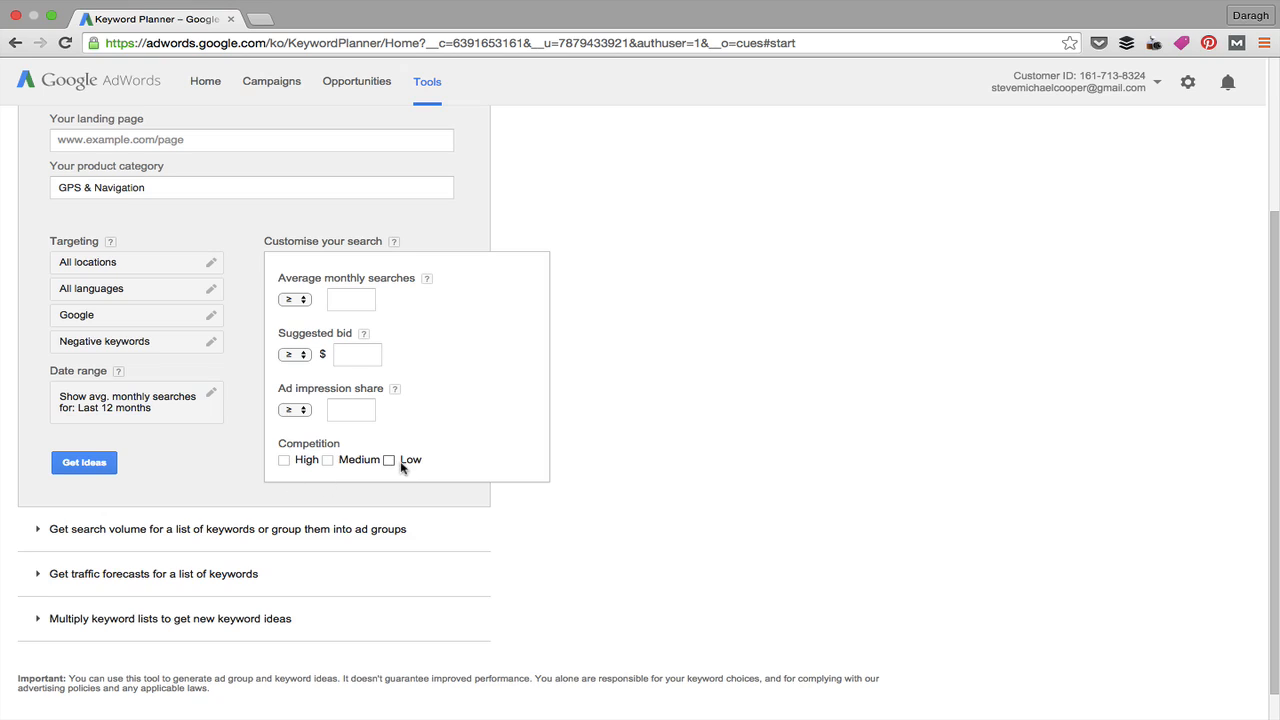
click(240, 462)
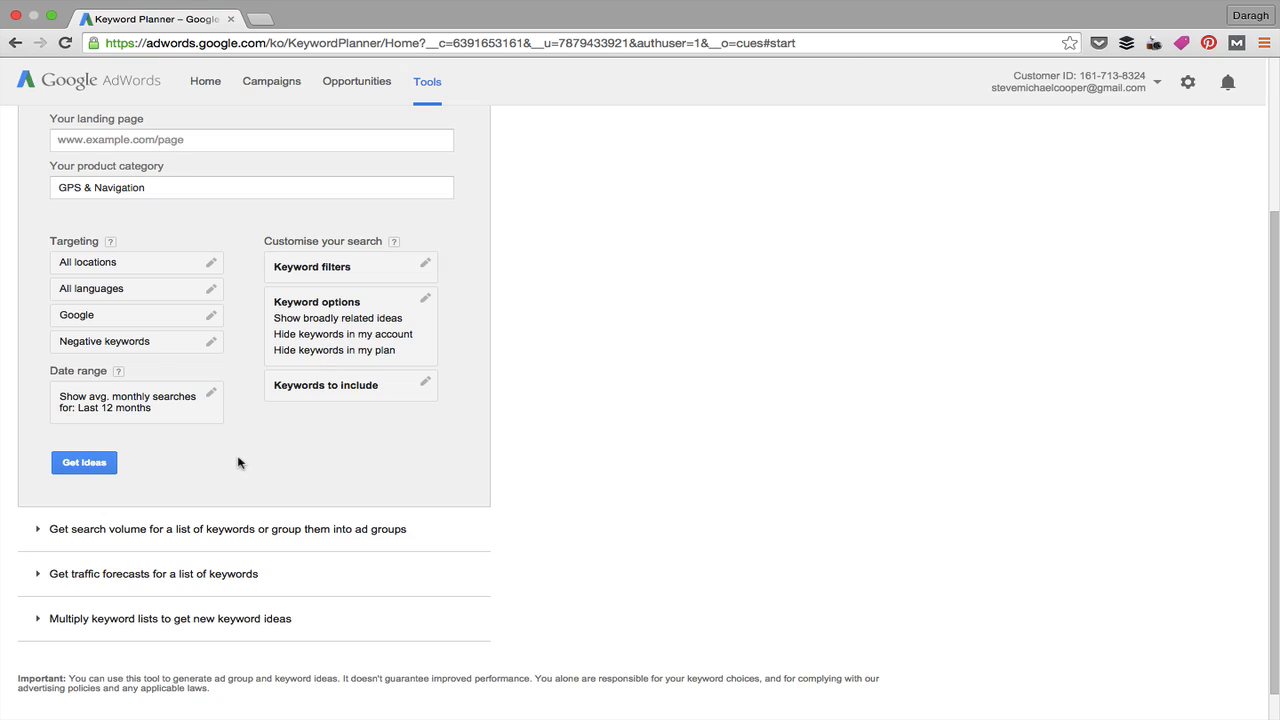
- Try to restrict the keyword options to ideas closely related to the search terms
click(315, 358)
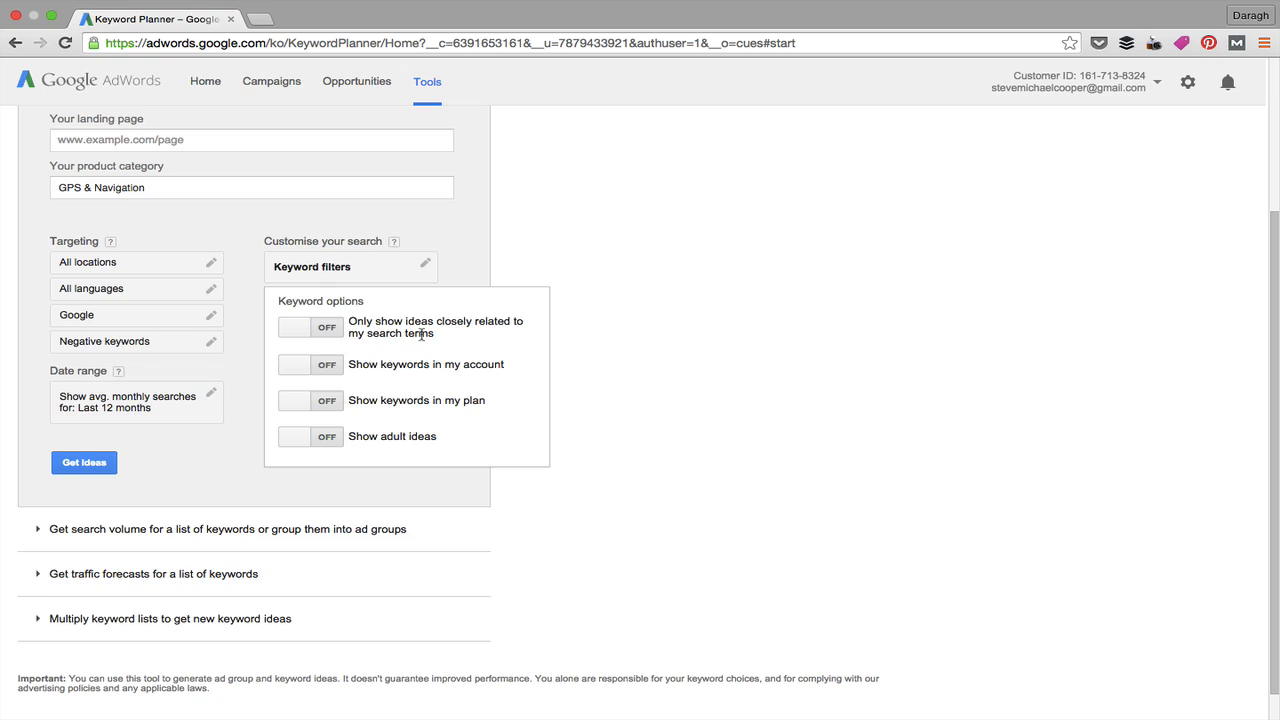
click(300, 328)
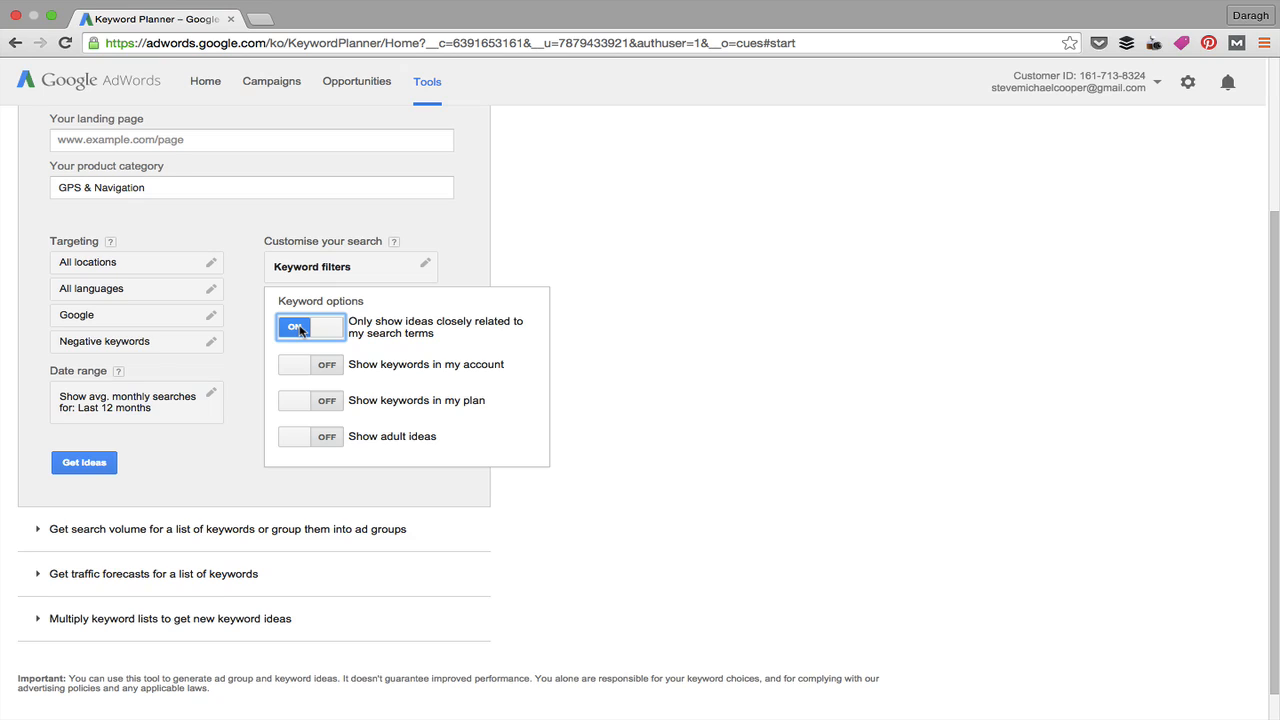
click(221, 148)
- Switch to the search volume form for a list of keywords and review its keyword entry, file upload and targeting options
scroll(221, 148, up, 3)
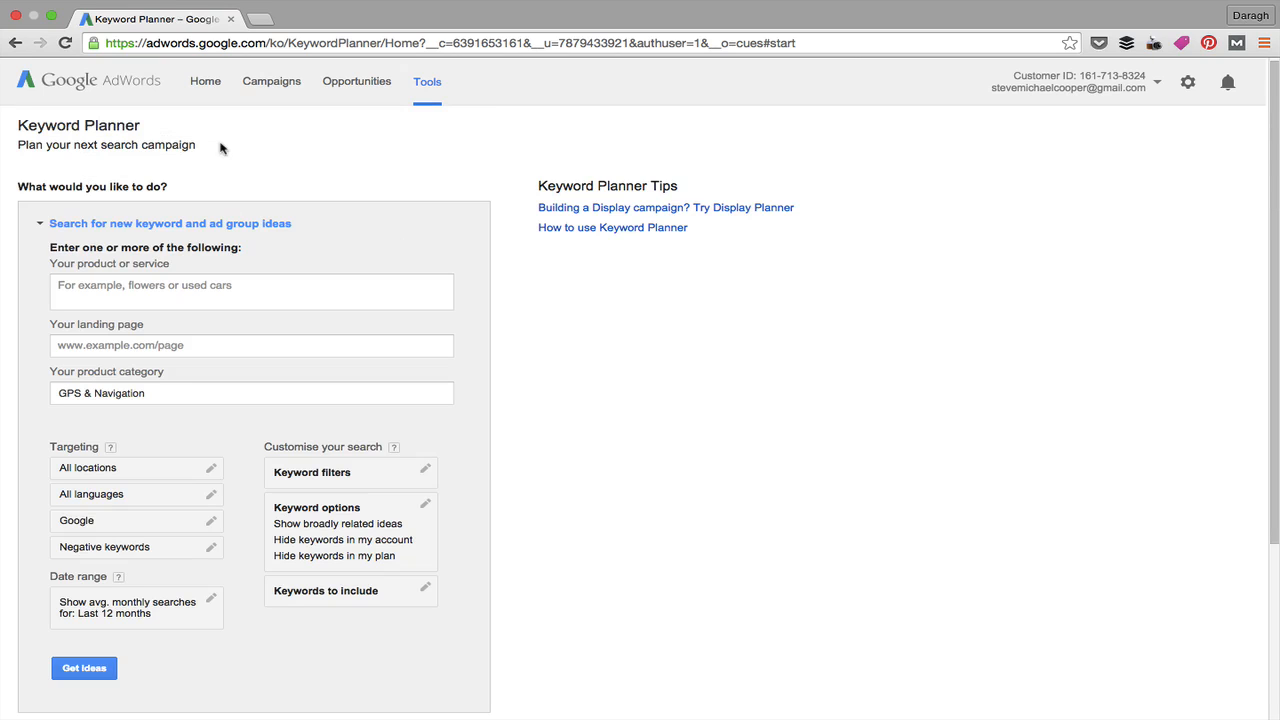
click(40, 224)
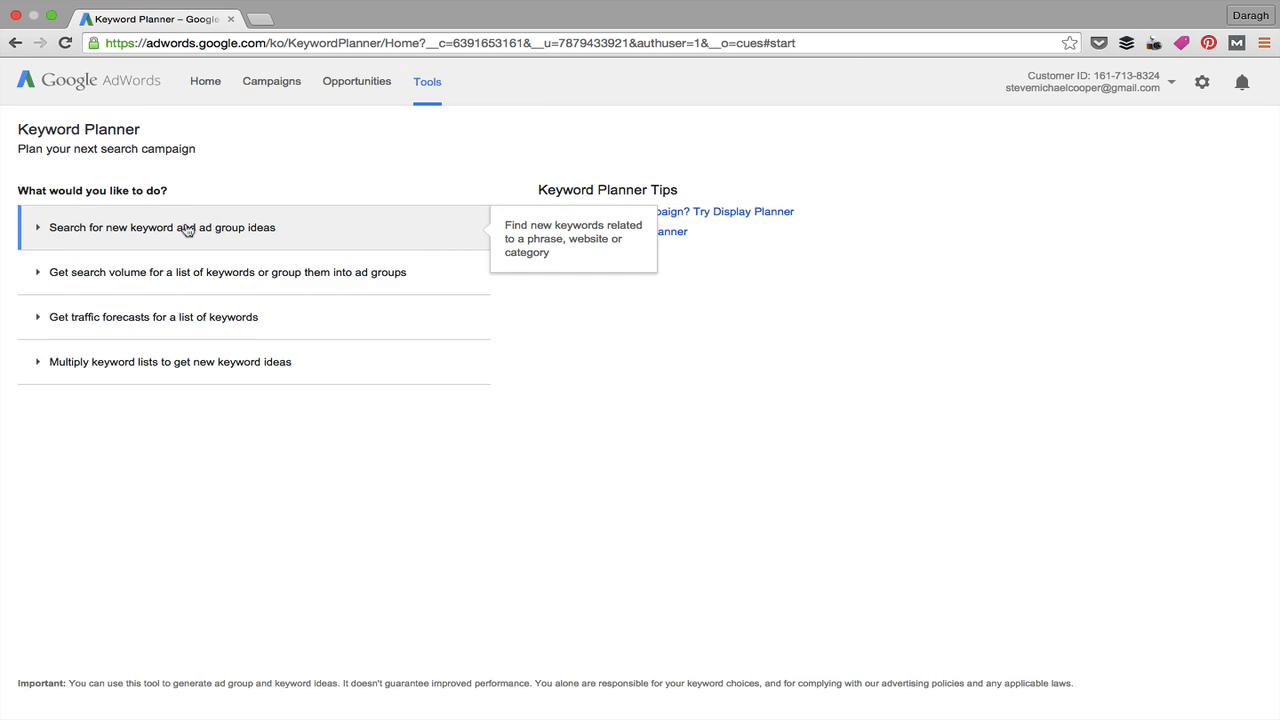
click(40, 279)
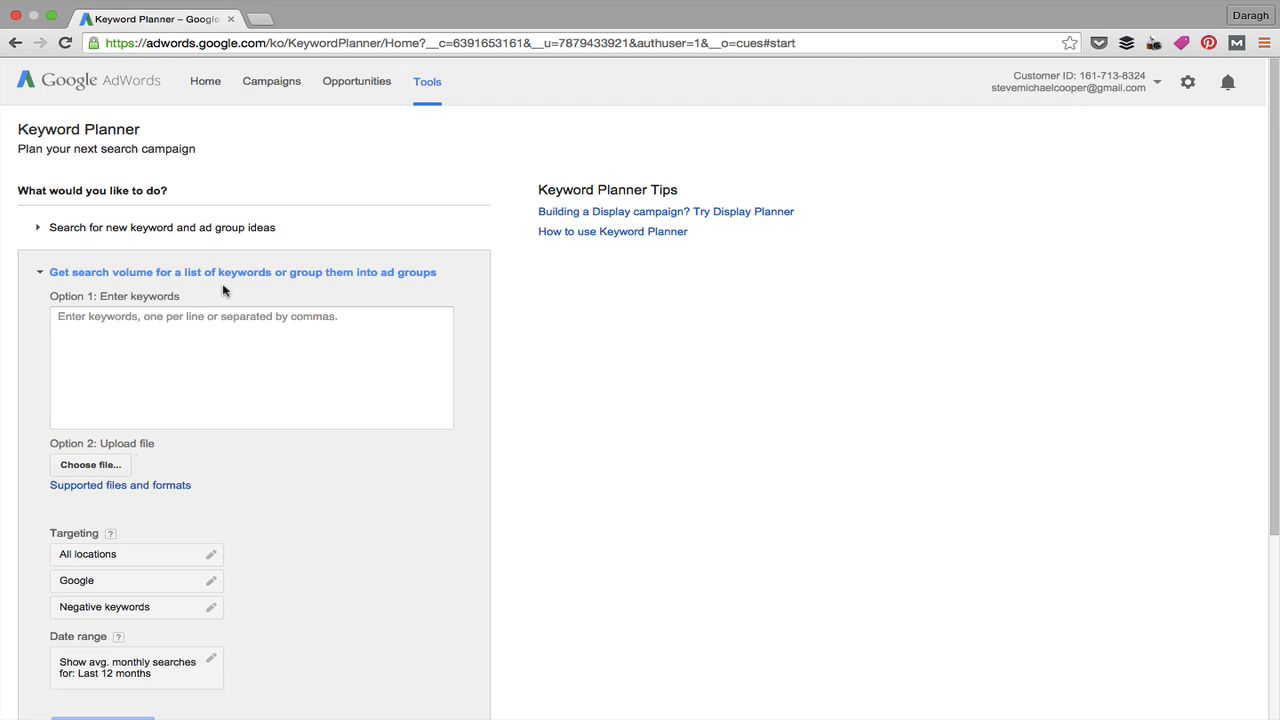
scroll(223, 290, down, 1)
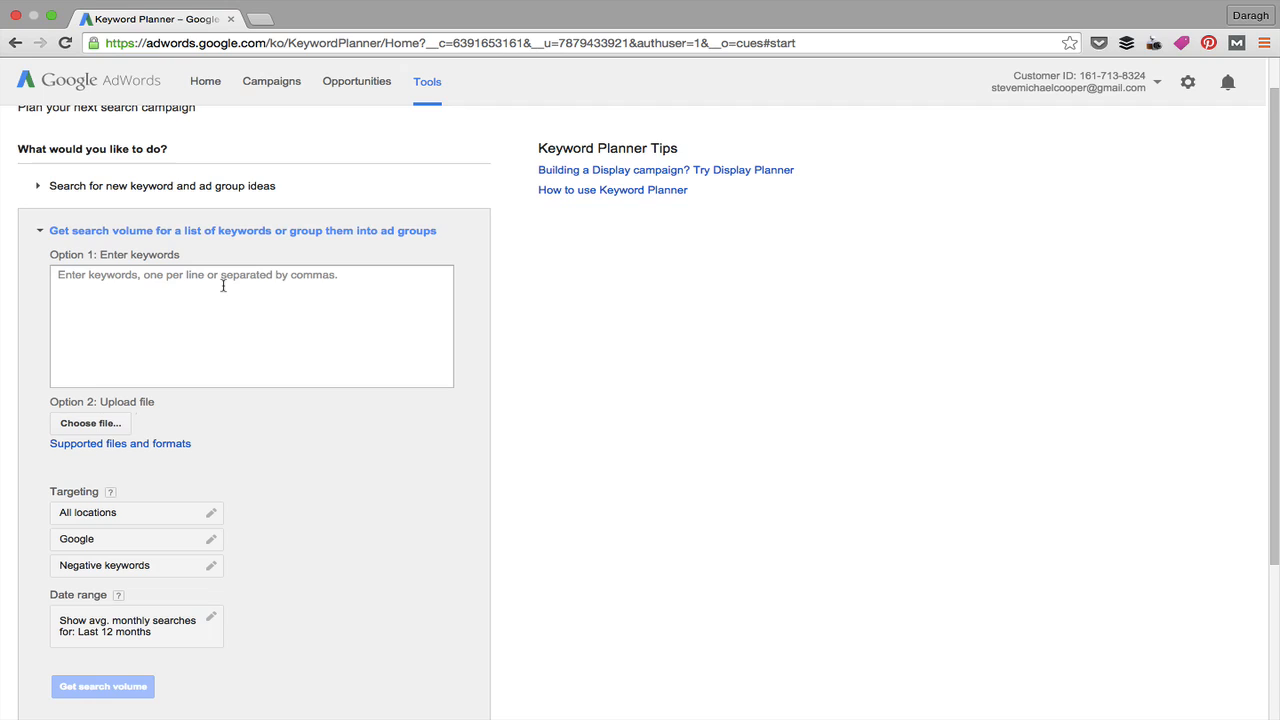
scroll(240, 285, down, 1)
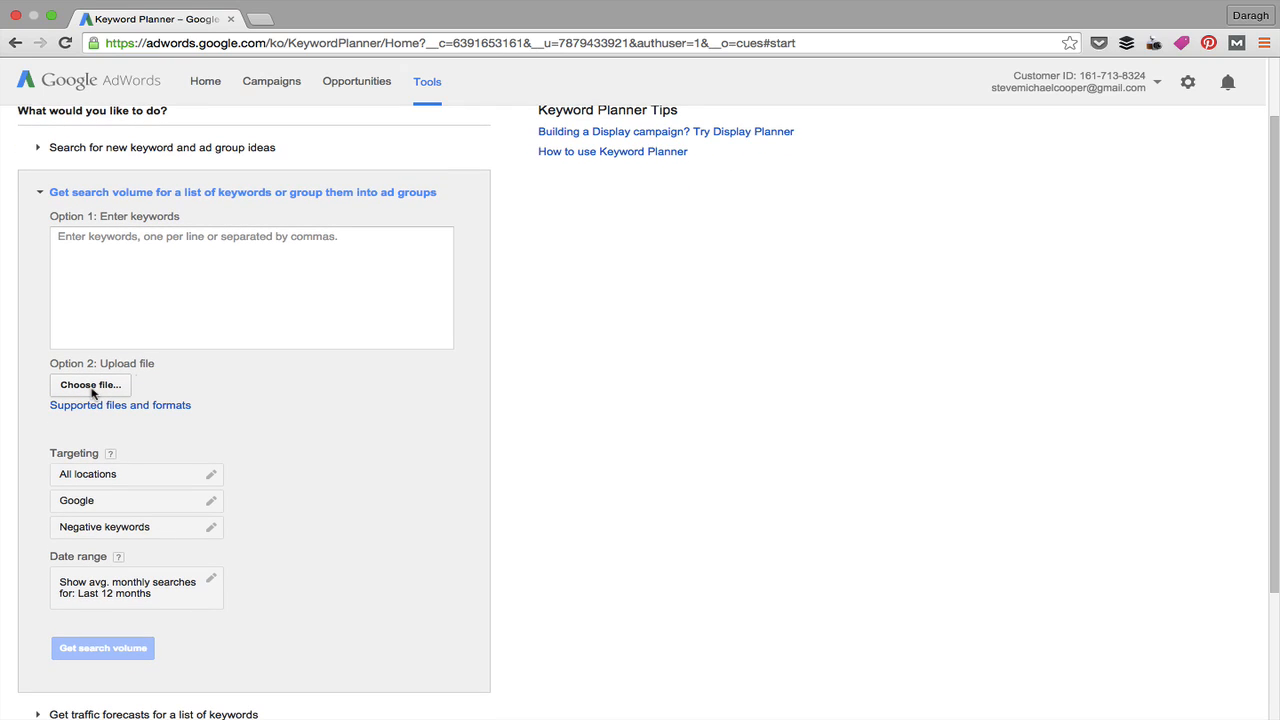
scroll(163, 388, down, 1)
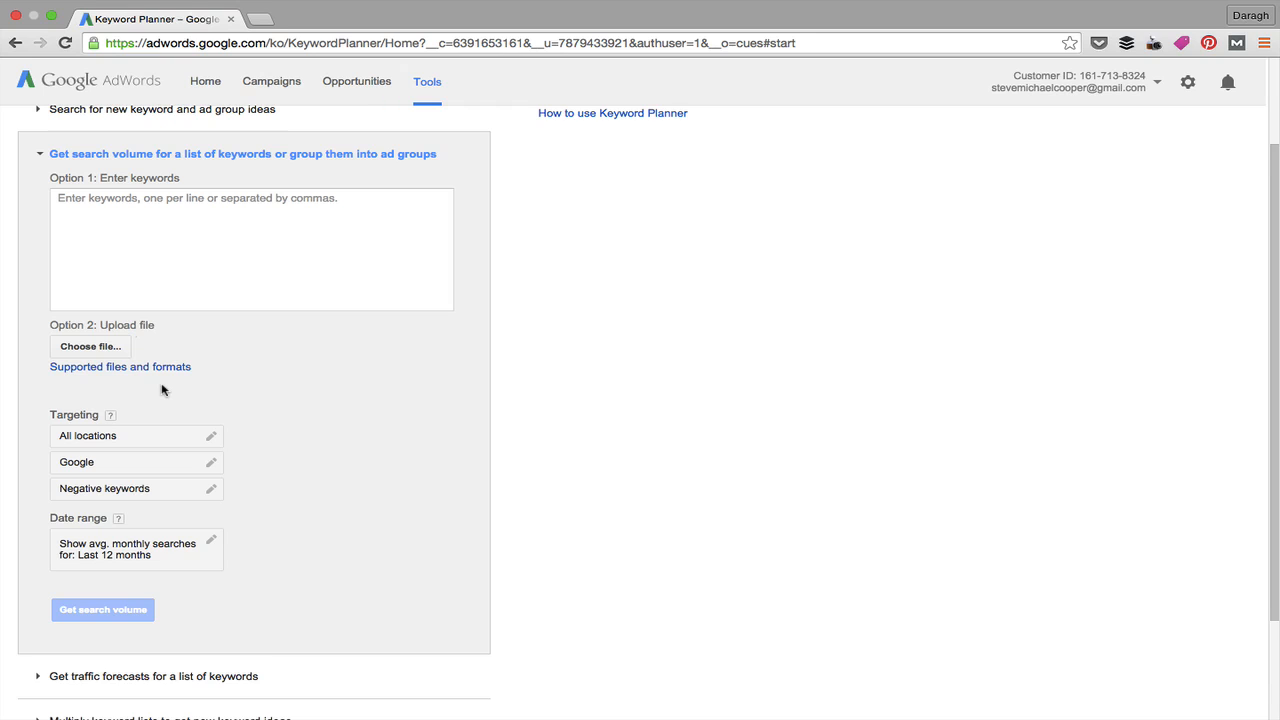
- Reload the Keyword Planner and get search volume for the multiplied sample lists of colours, sports brands and clothing items
click(63, 43)
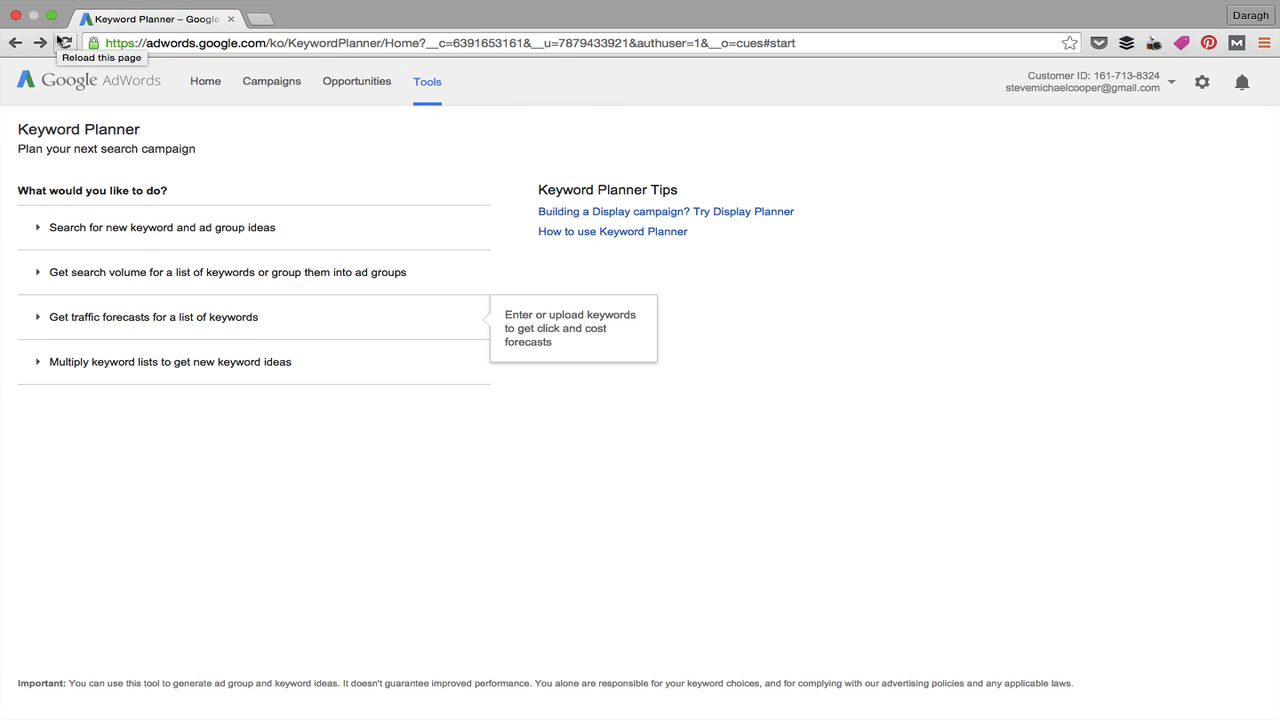
click(38, 366)
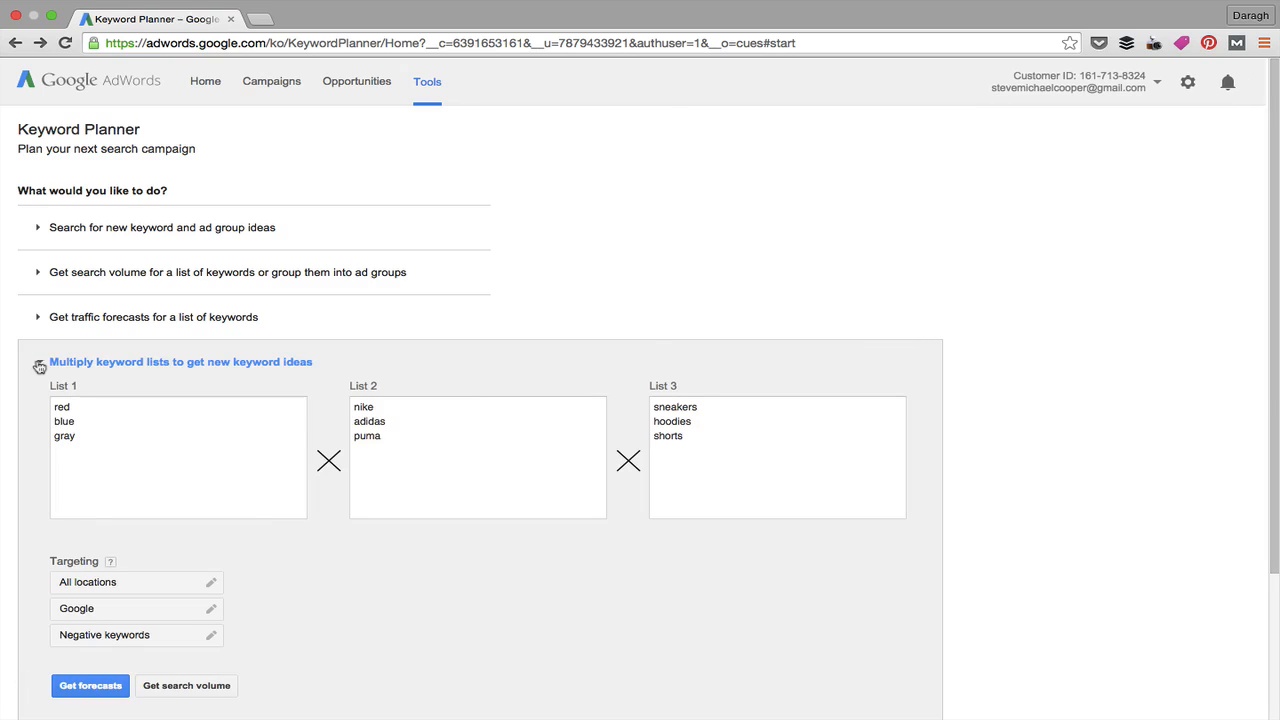
scroll(363, 323, down, 2)
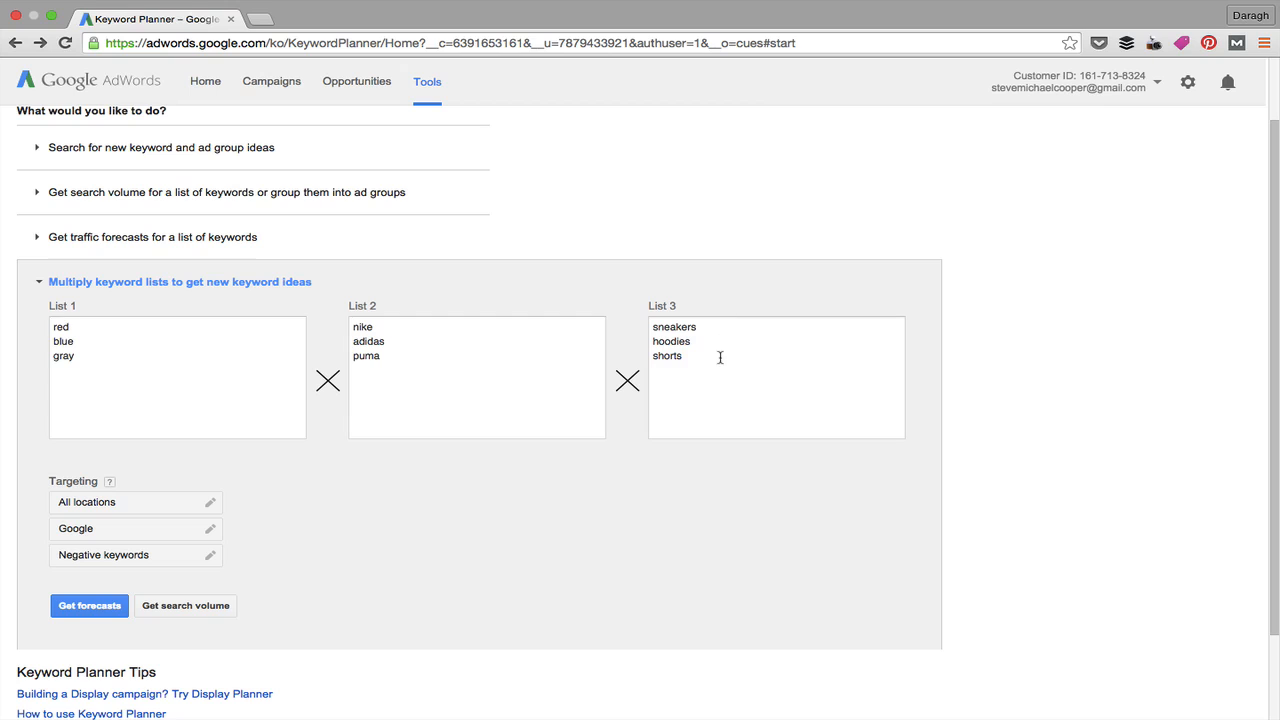
scroll(561, 224, down, 2)
scroll(561, 224, down, 1)
scroll(524, 220, left, 1)
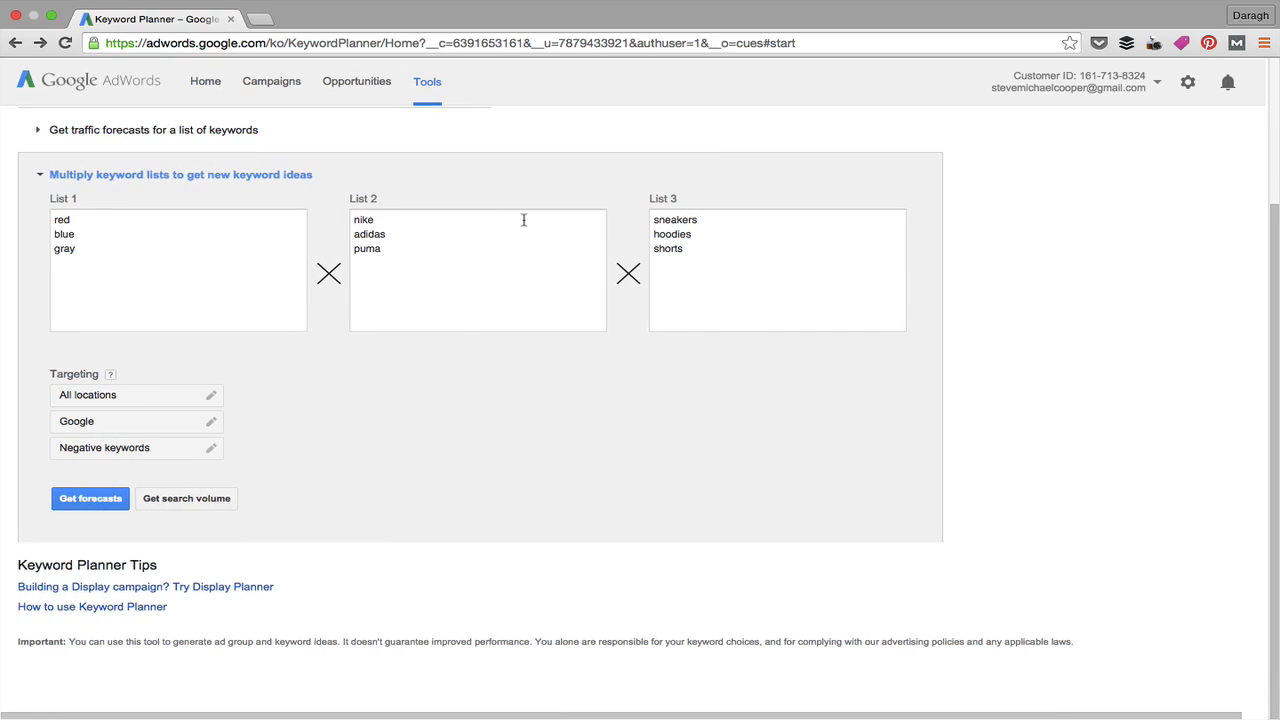
click(202, 498)
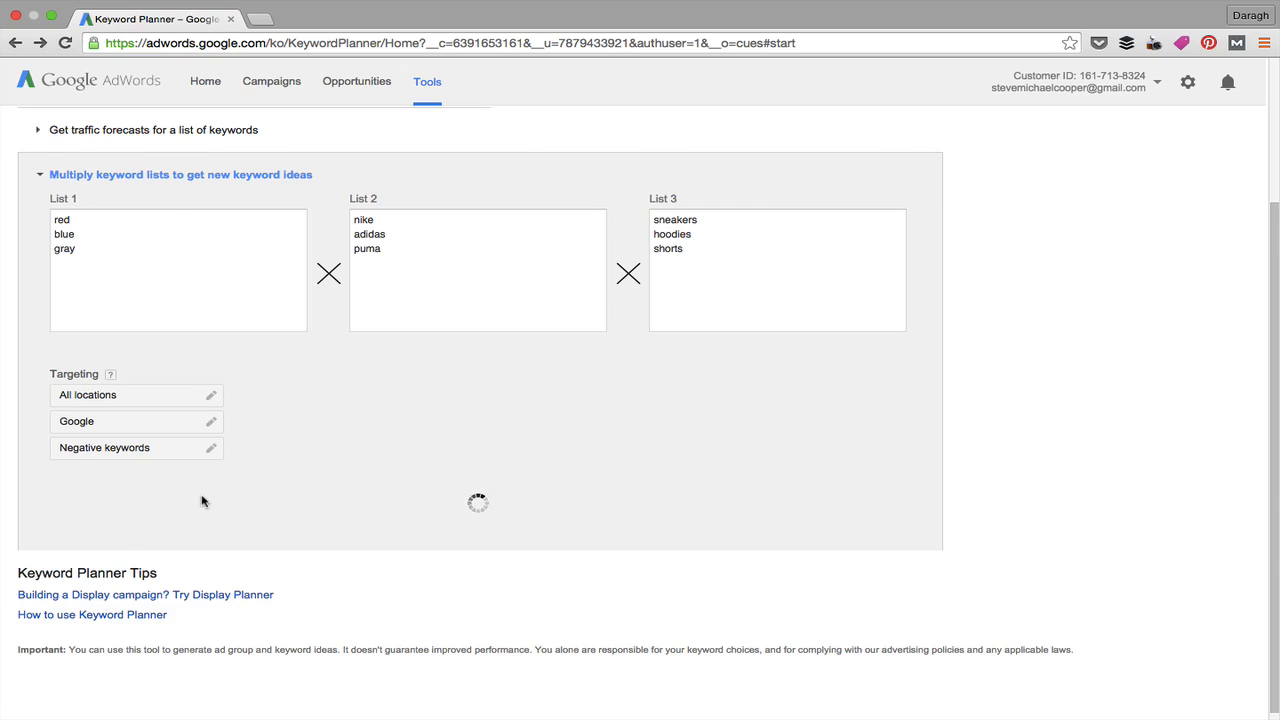
- Examine the average monthly searches, competition and suggested bids of the combined keyword ideas down to the end of the list
scroll(377, 357, down, 2)
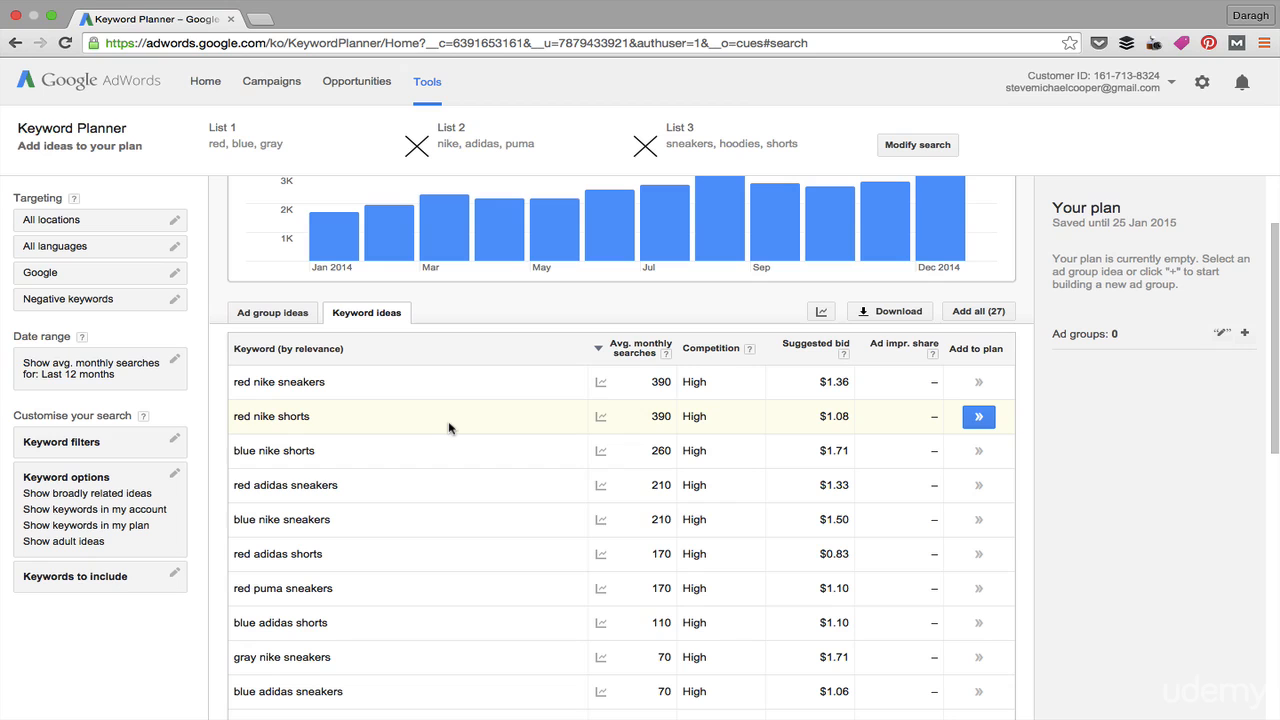
scroll(509, 466, down, 5)
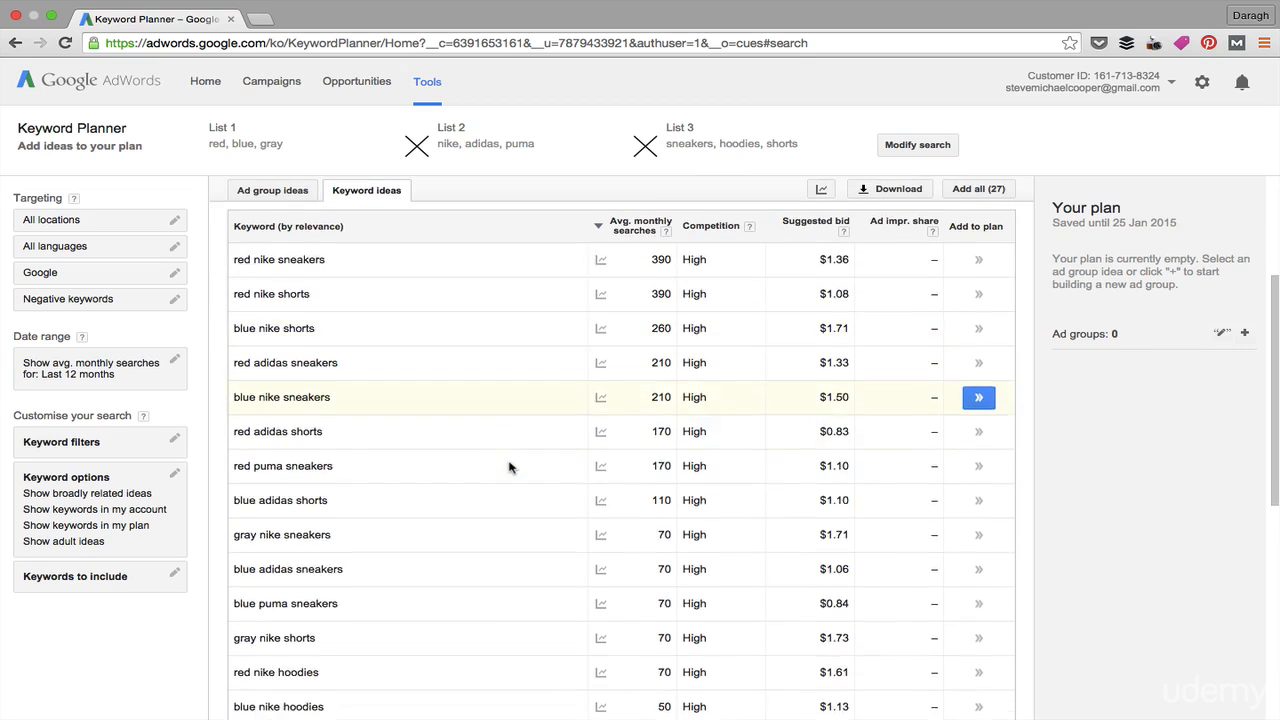
scroll(509, 466, down, 2)
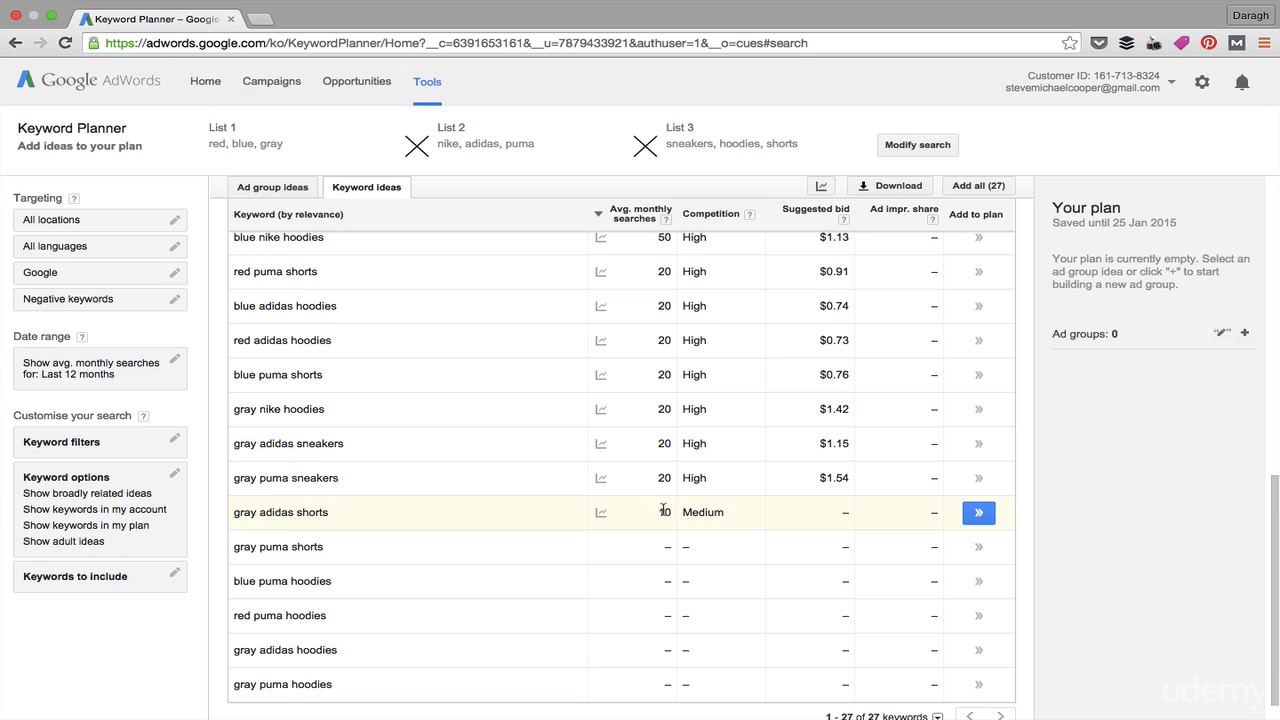
scroll(667, 511, down, 1)
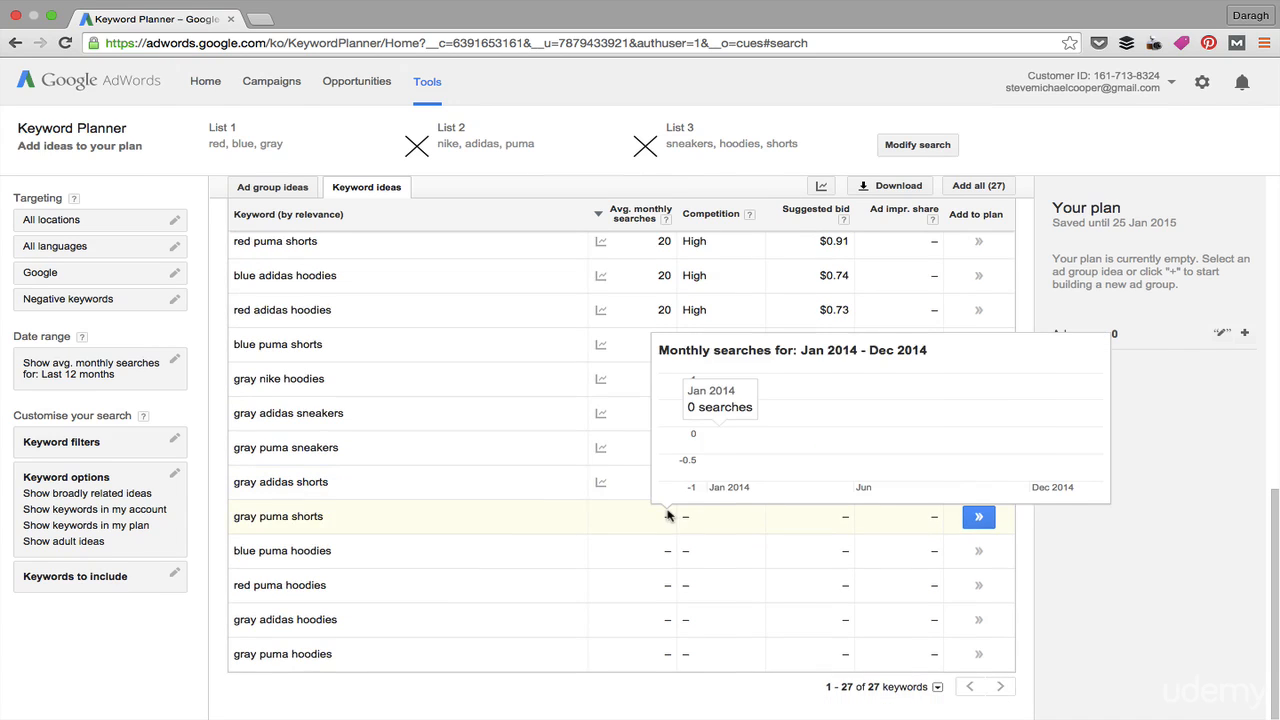